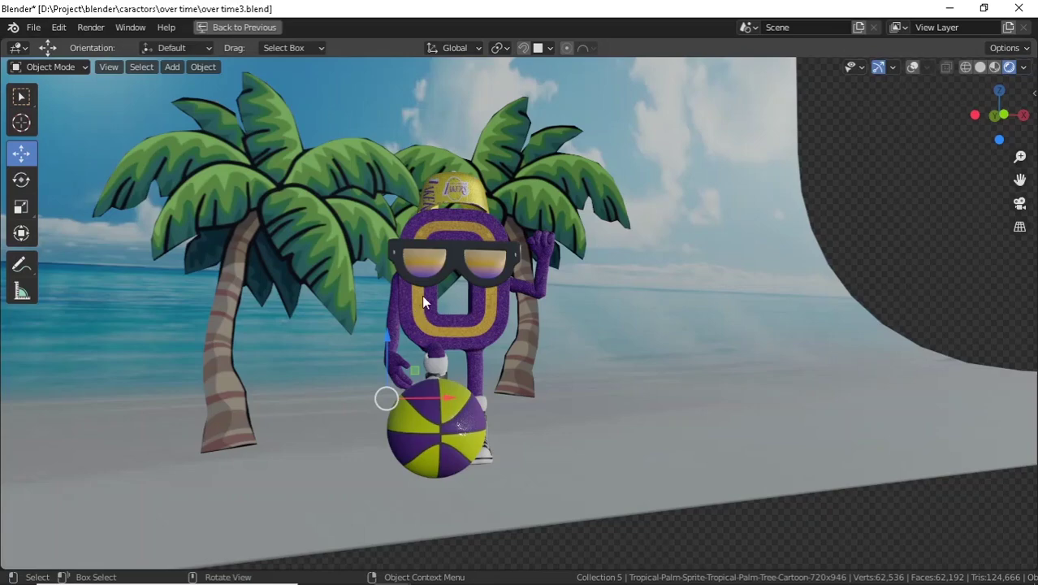
# Toggle the window to full screen and turn on the viewport overlays for the beach scene.
pyautogui.moveTo(473, 363); pyautogui.dragTo(418, 370, button='middle')
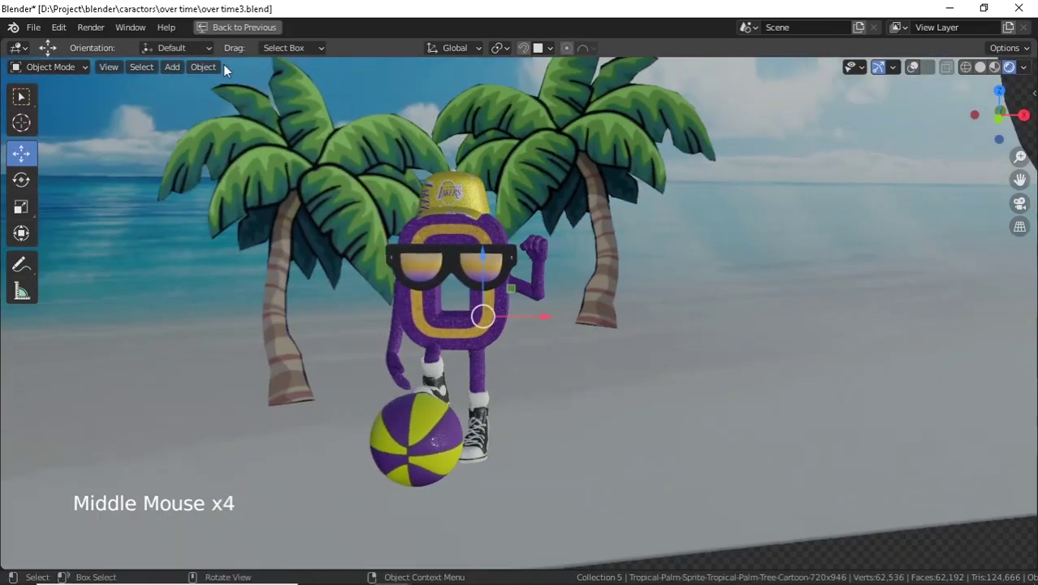
pyautogui.click(129, 27)
pyautogui.click(188, 84)
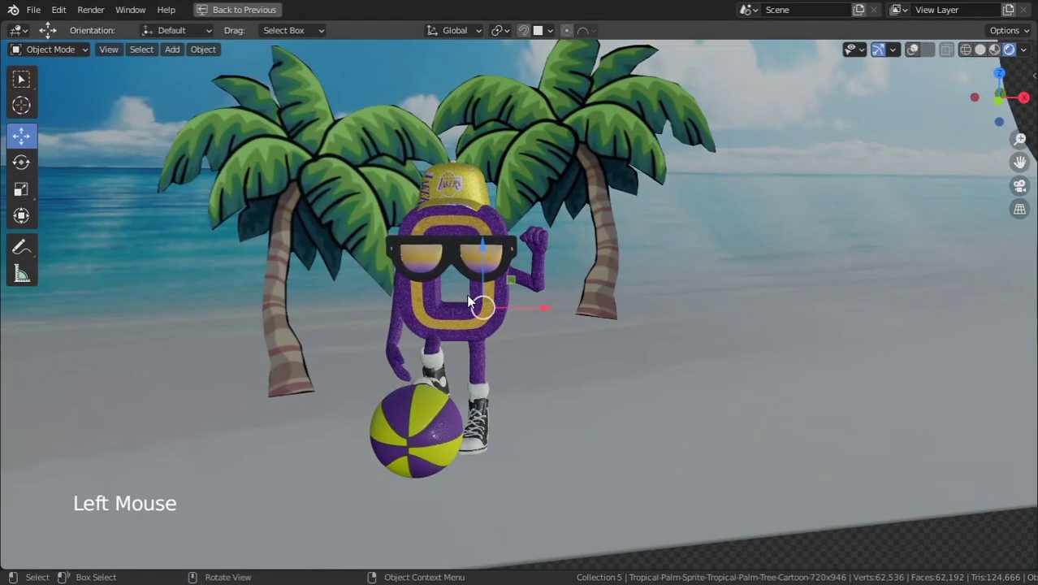
pyautogui.moveTo(470, 301); pyautogui.dragTo(545, 329, button='middle')
pyautogui.click(912, 50)
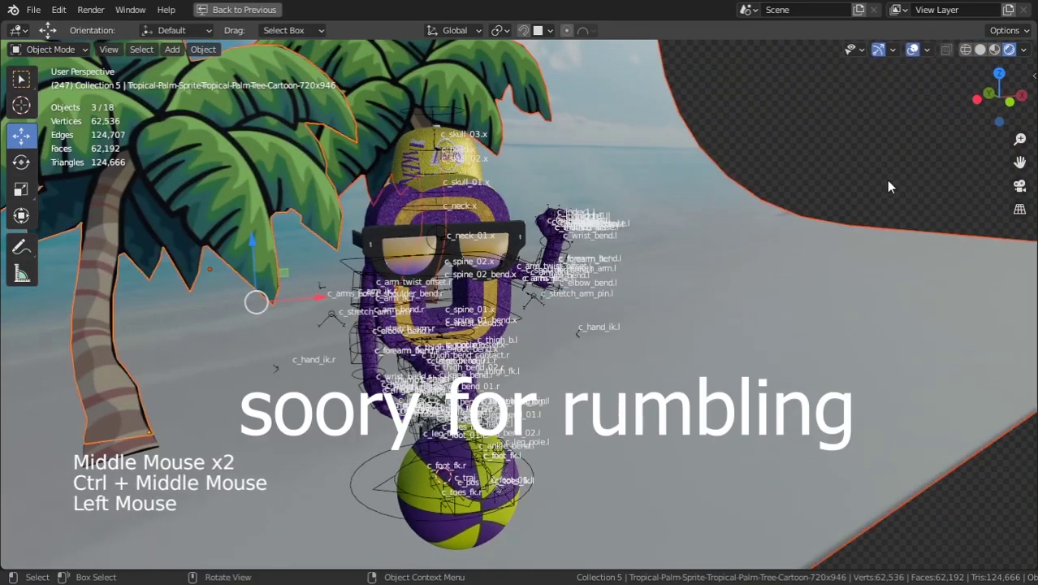
# Inspect the rigged character and its labelled bones from several angles and distances.
pyautogui.moveTo(886, 180); pyautogui.dragTo(395, 281, button='middle')
pyautogui.scroll(3, 554, 187)
pyautogui.scroll(-4, 602, 199)
pyautogui.scroll(4, 396, 281)
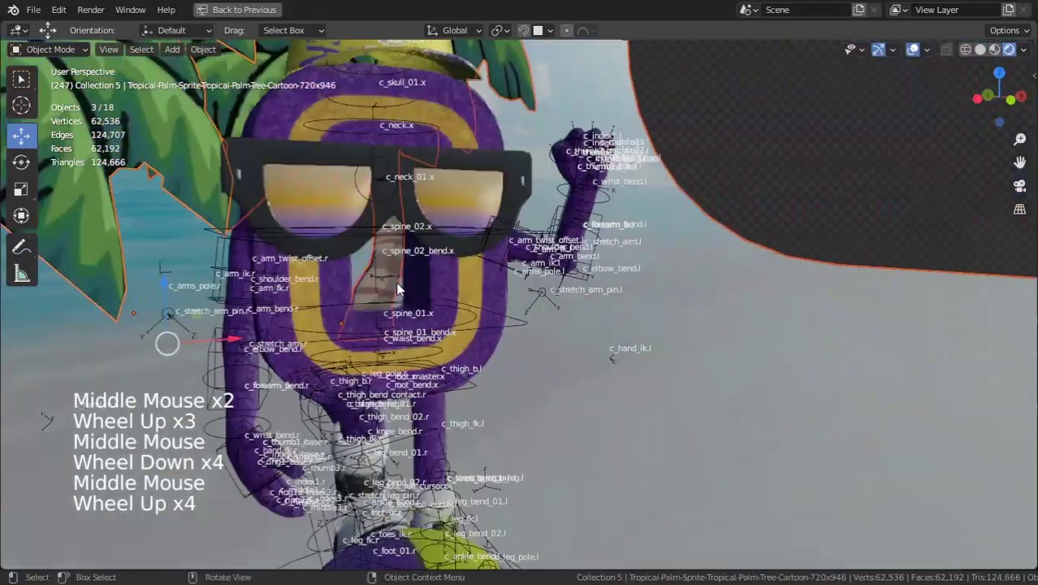
pyautogui.moveTo(507, 307); pyautogui.dragTo(339, 355, button='middle')
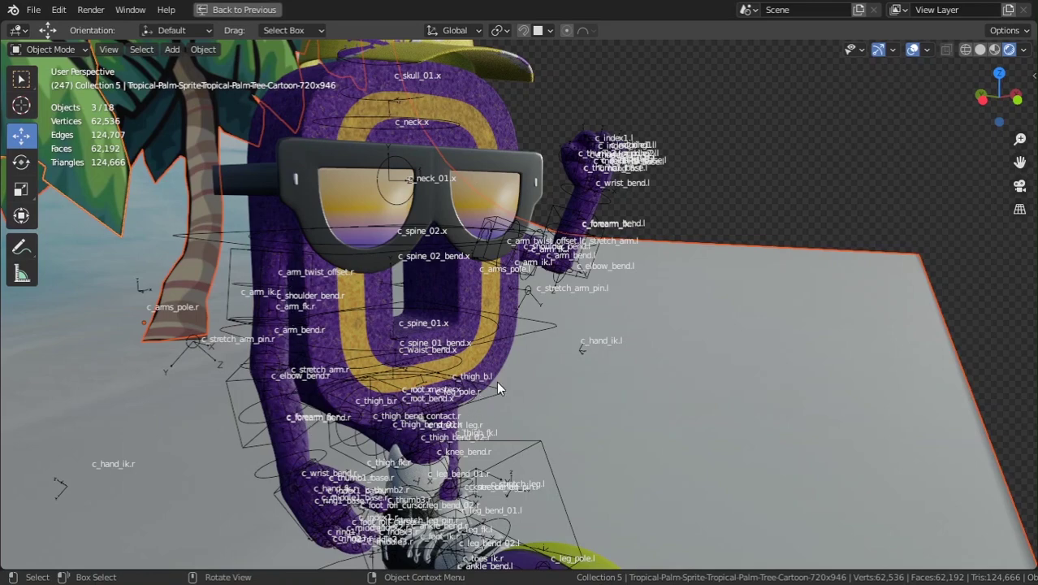
pyautogui.scroll(-1, 545, 435)
pyautogui.moveTo(545, 435); pyautogui.dragTo(437, 296, button='middle')
pyautogui.scroll(-3, 455, 406)
# Select the beach backdrop, try Texture Paint and Weight Paint modes on it, and return to Object Mode.
pyautogui.click(437, 297)
pyautogui.hotkey('ctrl', 'Tab')
pyautogui.hotkey('ctrl', 'Tab')
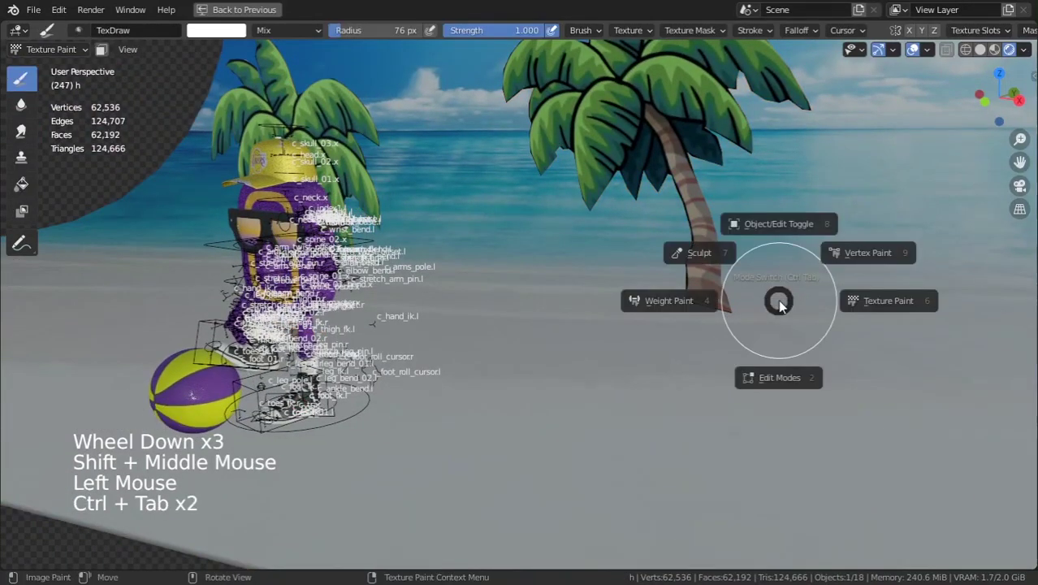
pyautogui.click(50, 49)
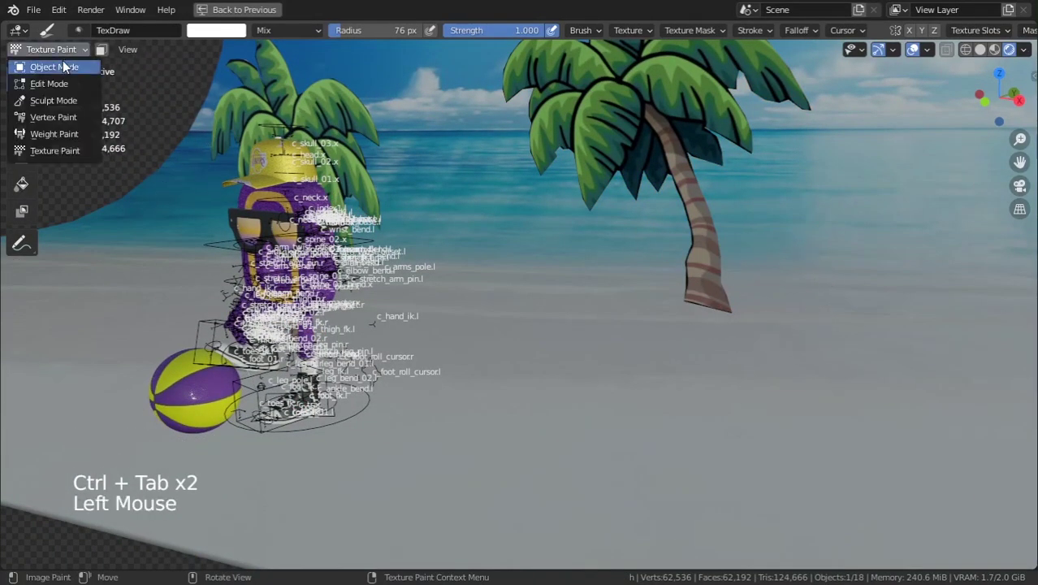
pyautogui.click(54, 68)
pyautogui.hotkey('ctrl', 'Tab')
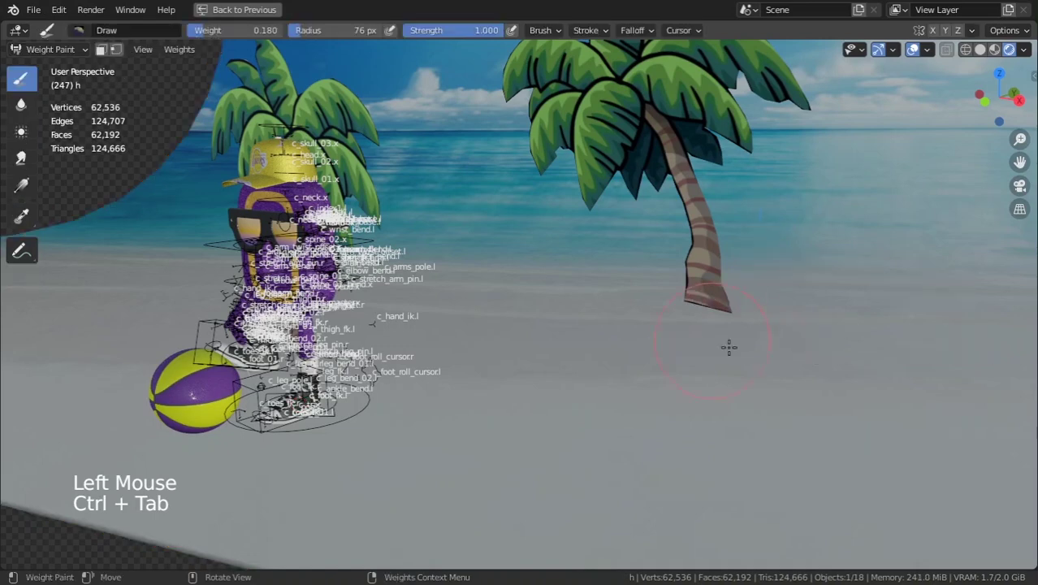
pyautogui.hotkey('ctrl', 'Tab')
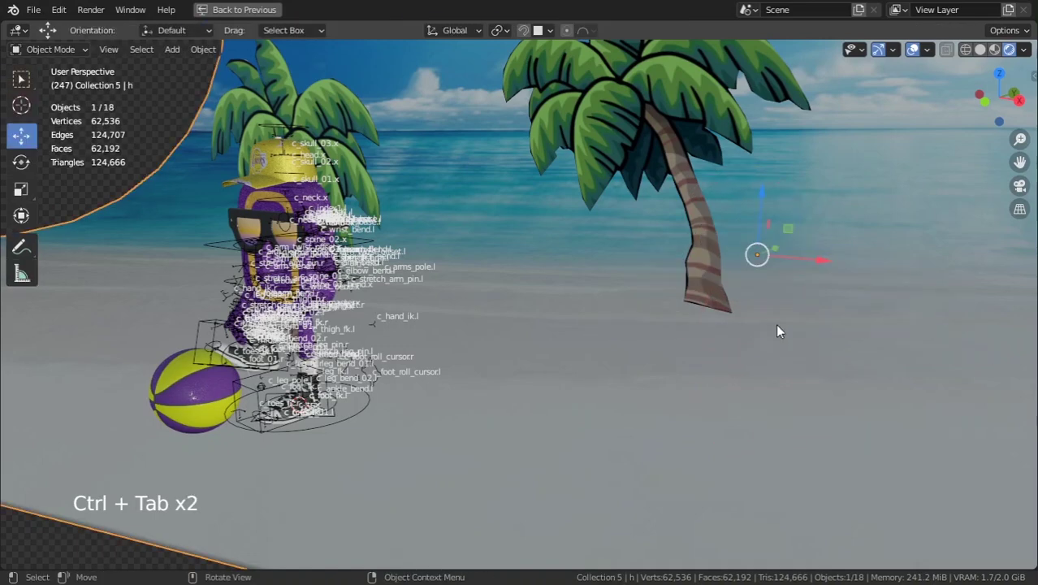
# Open the beach backdrop's object name for editing and copy the name.
pyautogui.moveTo(778, 328)
pyautogui.keyDown('shift'); pyautogui.mouseDown(button='middle')
pyautogui.moveTo(806, 261)
pyautogui.moveTo(519, 299)
pyautogui.mouseUp(button='middle'); pyautogui.keyUp('shift')
pyautogui.click(805, 255)
pyautogui.keyDown('shift'); pyautogui.moveTo(711, 286); pyautogui.dragTo(622, 325, button='middle'); pyautogui.keyUp('shift')
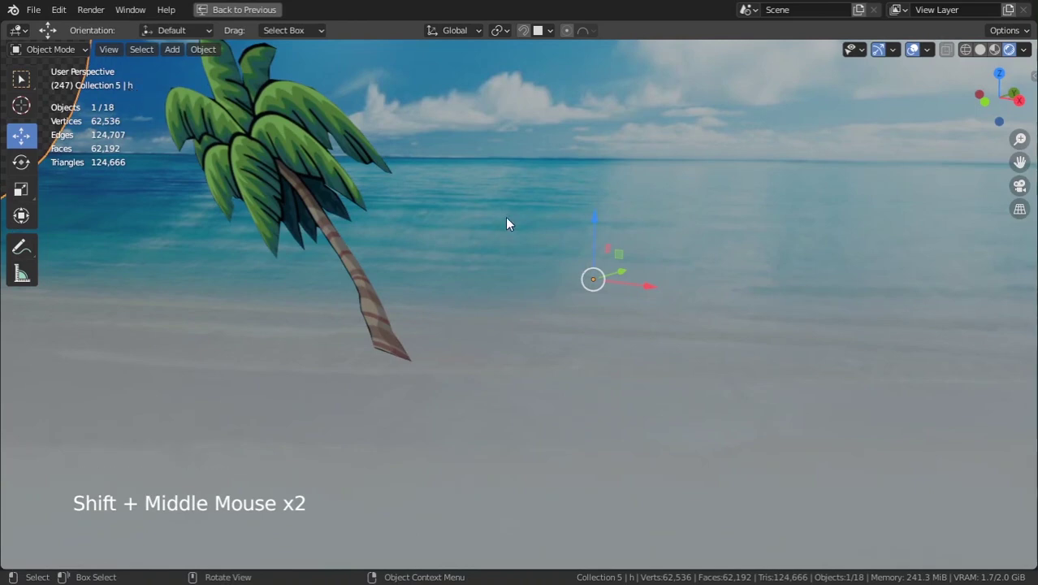
pyautogui.keyDown('shift'); pyautogui.moveTo(507, 220); pyautogui.dragTo(545, 255, button='middle'); pyautogui.keyUp('shift')
pyautogui.press('F2')
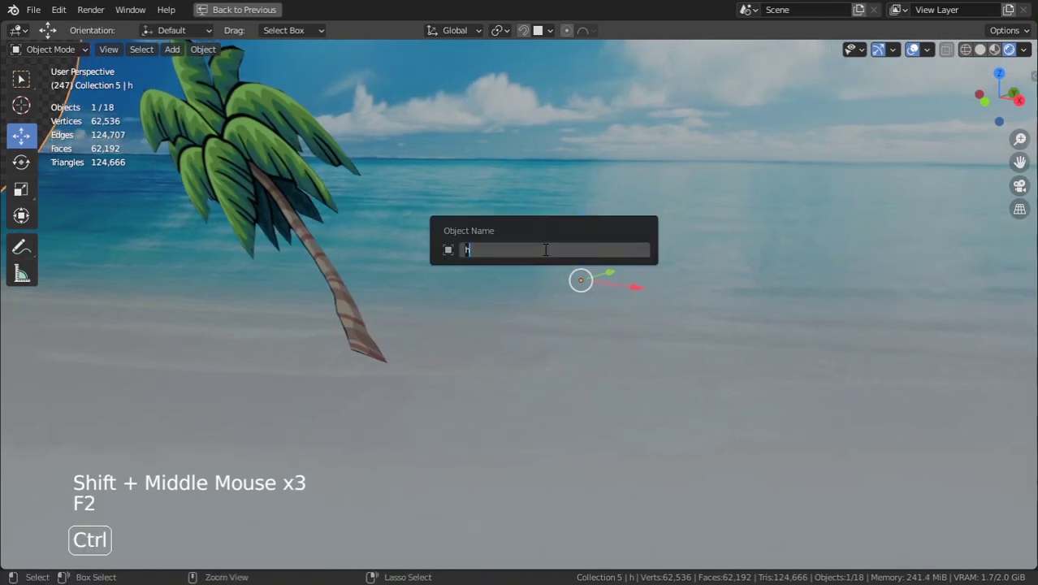
pyautogui.hotkey('ctrl', 'c')
# Add both palm trees to the backdrop selection and open Batch Rename, moving its dialog clear of the trees.
pyautogui.scroll(-4, 428, 283)
pyautogui.keyDown('shift'); pyautogui.moveTo(429, 283); pyautogui.dragTo(456, 285, button='middle'); pyautogui.keyUp('shift')
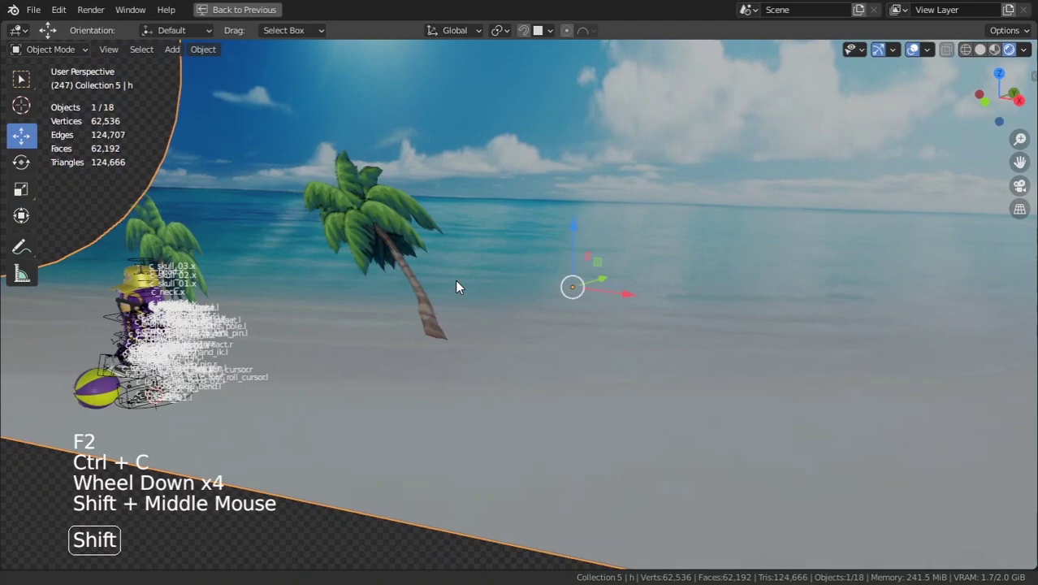
pyautogui.keyDown('shift'); pyautogui.click(350, 229); pyautogui.keyUp('shift')
pyautogui.keyDown('shift'); pyautogui.click(350, 229); pyautogui.keyUp('shift')
pyautogui.moveTo(351, 230); pyautogui.dragTo(180, 92, button='middle')
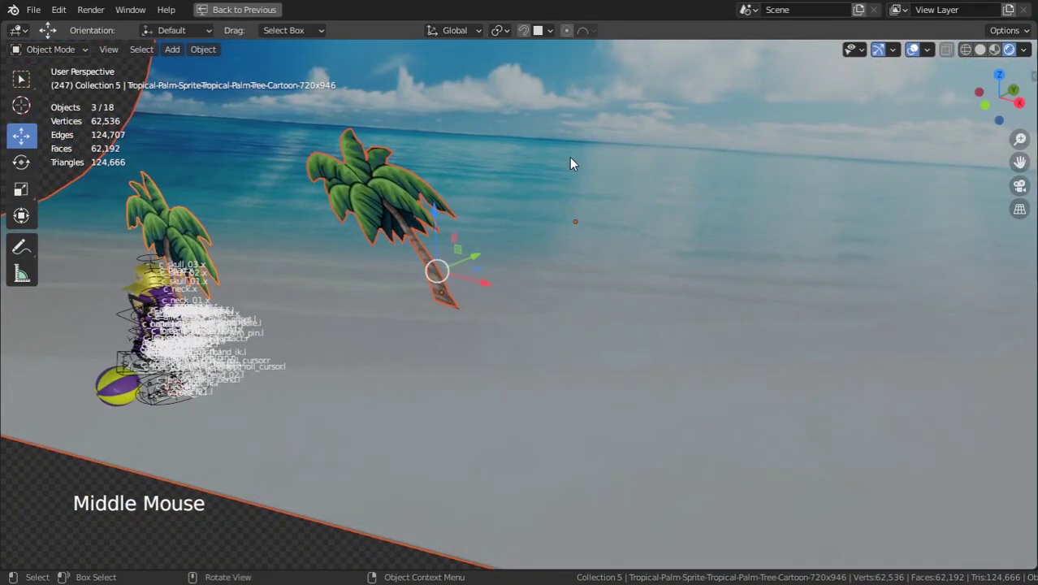
pyautogui.press('ctrl')
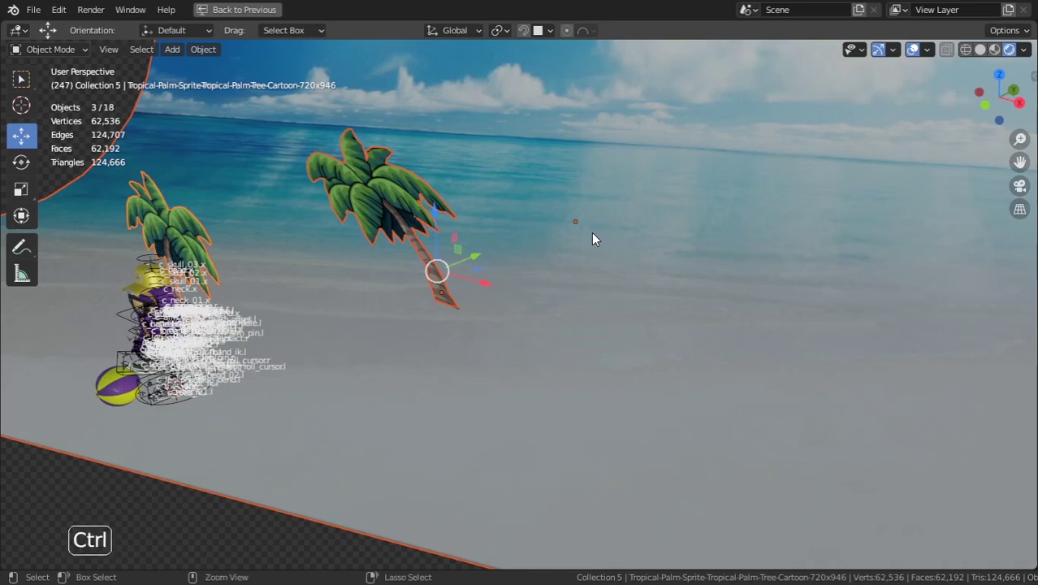
pyautogui.hotkey('ctrl', 'F2')
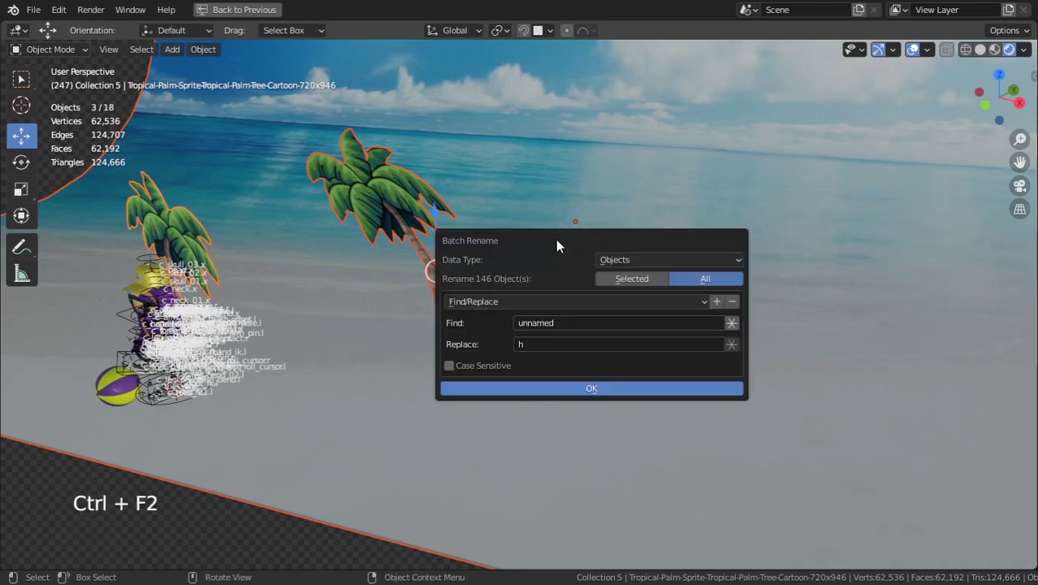
pyautogui.moveTo(575, 241); pyautogui.dragTo(794, 177)
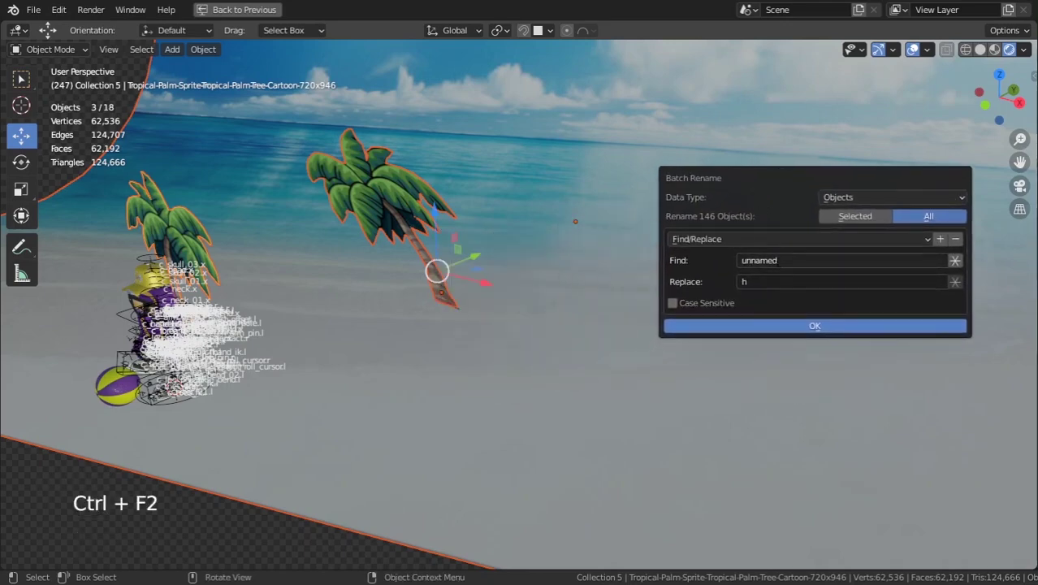
# Batch-rename all objects by replacing "h" with "fjhdsbfl;kdsnglk'smg", and select the backdrop to check its name.
pyautogui.click(777, 260)
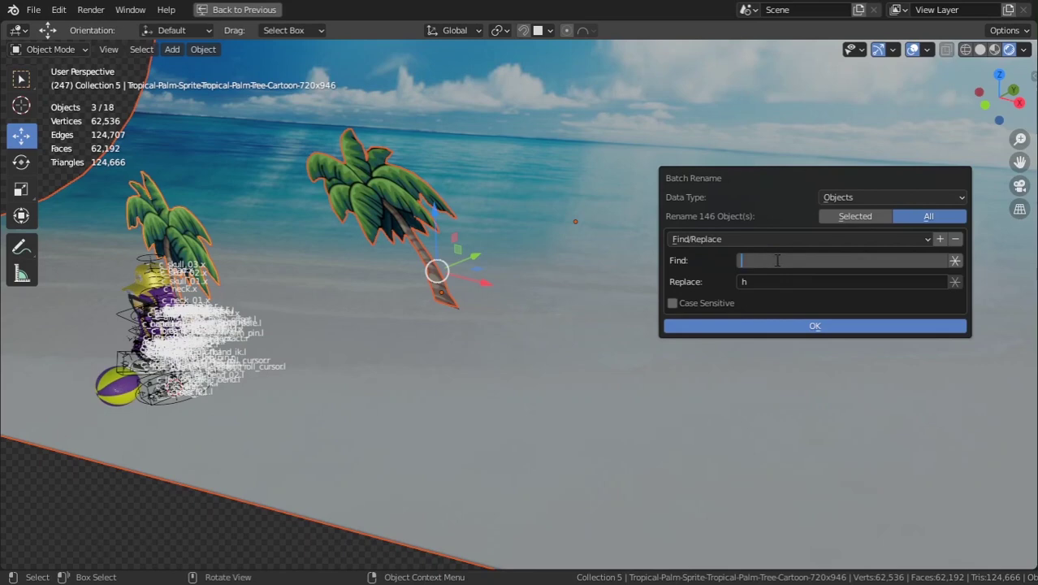
pyautogui.hotkey('ctrl', 'v')
pyautogui.click(769, 281)
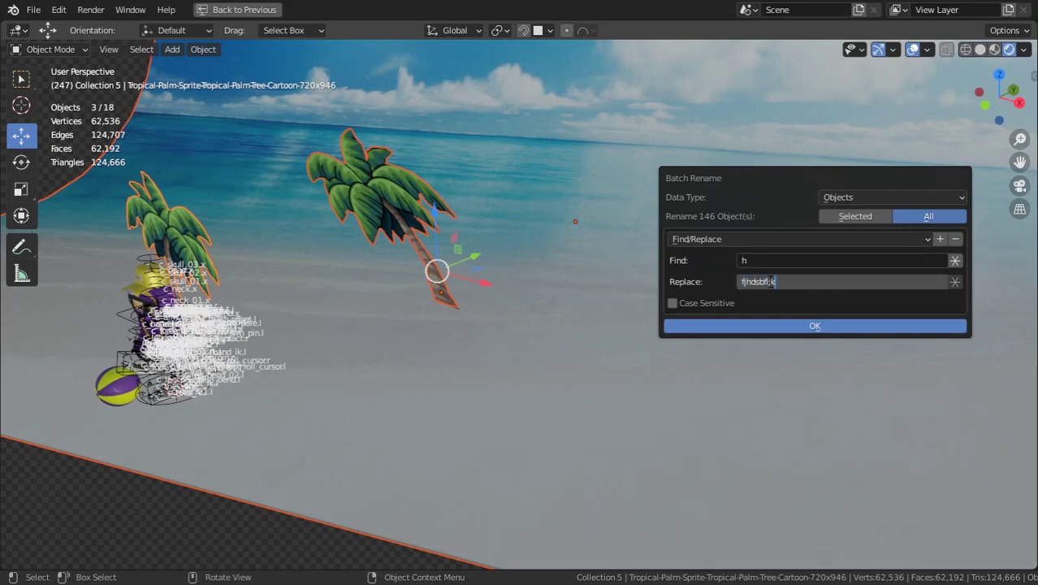
pyautogui.write("fjhdsbfl;kdsnglk'smg")
pyautogui.press('Return')
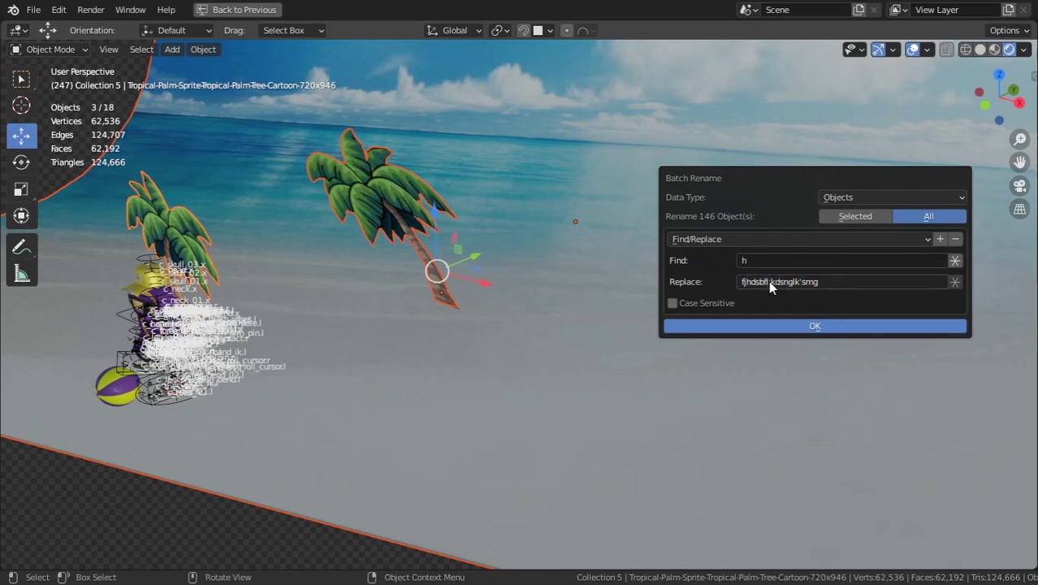
pyautogui.click(824, 325)
pyautogui.scroll(-3, 625, 361)
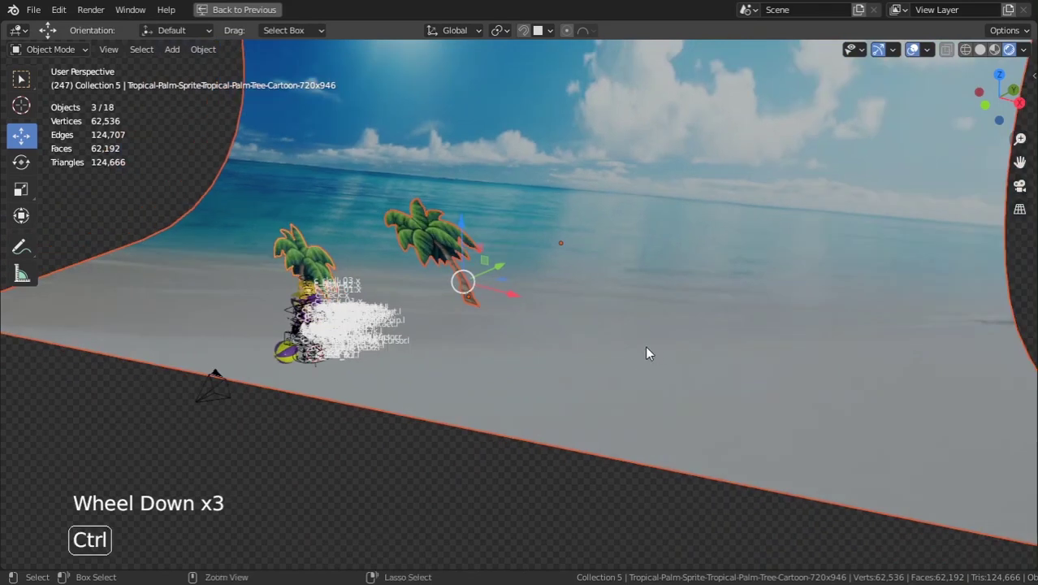
pyautogui.click(700, 216)
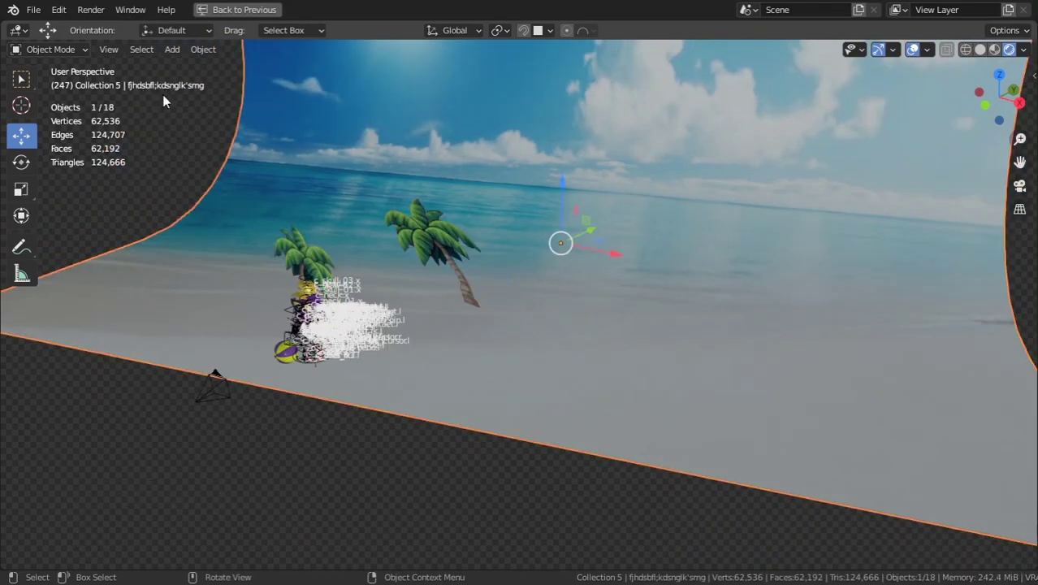
# Switch to the other Blender window containing the horned helmet scene.
pyautogui.hotkey('alt', 'Tab')
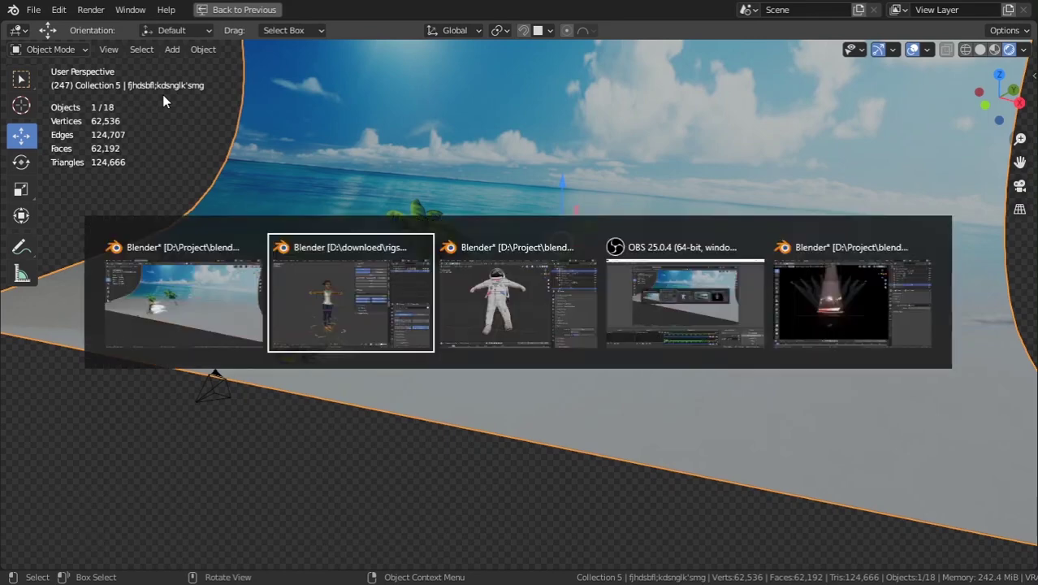
pyautogui.hotkey('alt', 'Tab')
pyautogui.hotkey('alt', 'Tab')
pyautogui.hotkey('alt', 'Tab')
pyautogui.hotkey('alt', 'Tab')
pyautogui.hotkey('alt', 'Tab')
pyautogui.hotkey('alt', 'Tab')
pyautogui.hotkey('alt', 'Tab')
pyautogui.hotkey('alt', 'Tab')
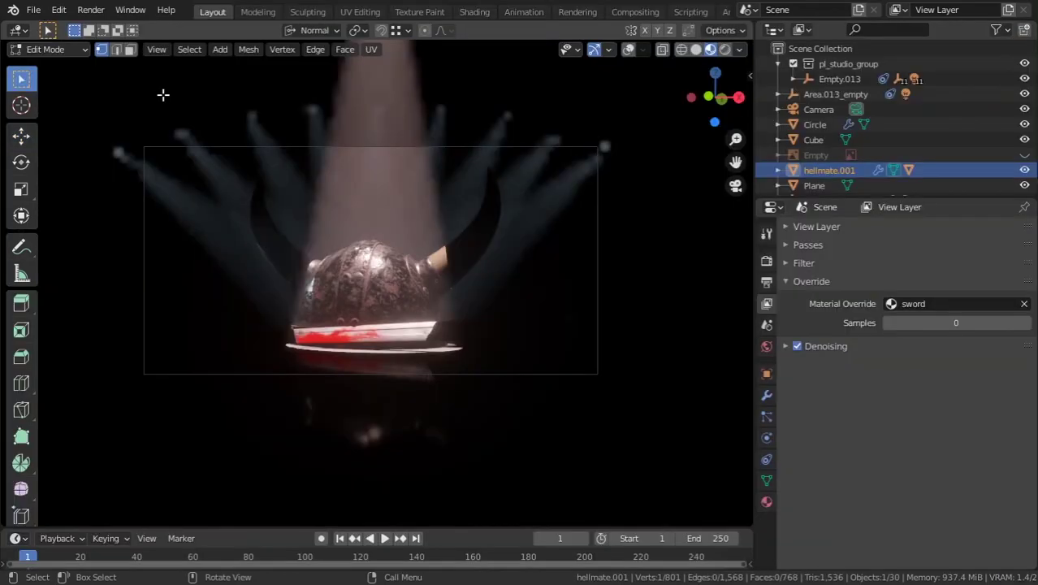
# Examine the helmet scene from several angles and view the helmet's material settings.
pyautogui.moveTo(231, 260); pyautogui.dragTo(537, 361, button='middle')
pyautogui.scroll(6, 472, 294)
pyautogui.press('KP_0')
pyautogui.scroll(3, 424, 249)
pyautogui.scroll(3, 371, 291)
pyautogui.scroll(-3, 370, 298)
pyautogui.click(765, 501)
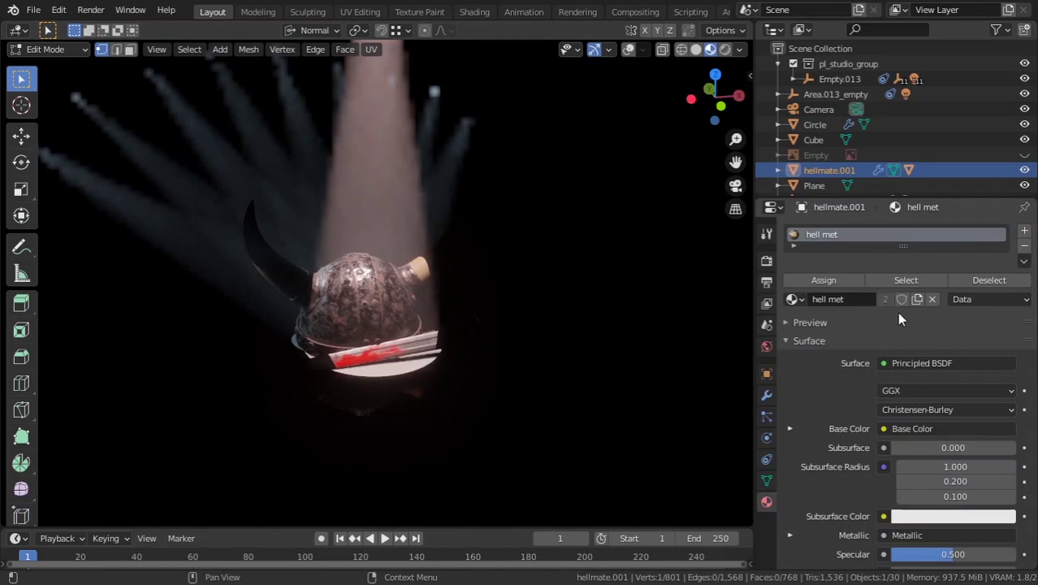
pyautogui.keyDown('alt'); pyautogui.moveTo(558, 352); pyautogui.dragTo(584, 318, button='middle'); pyautogui.keyUp('alt')
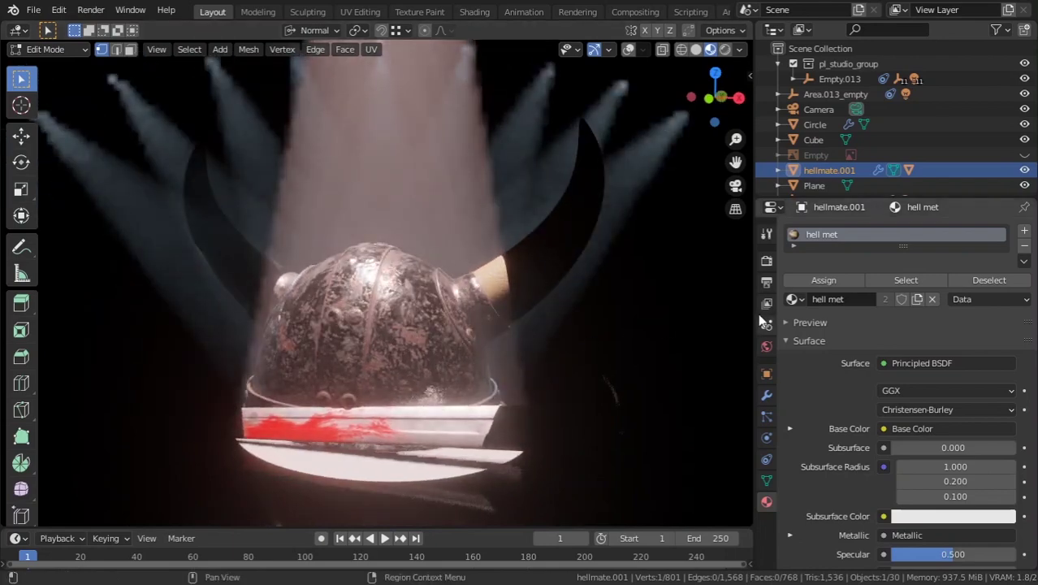
# Clear the view layer's Material Override, set it to sword again, and reopen its material choices.
pyautogui.click(767, 324)
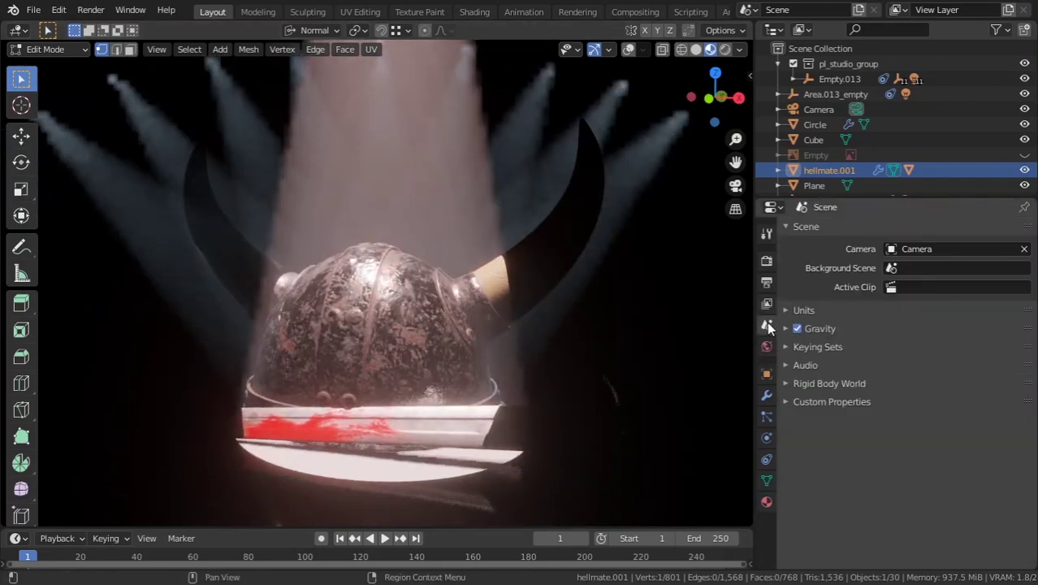
pyautogui.click(766, 303)
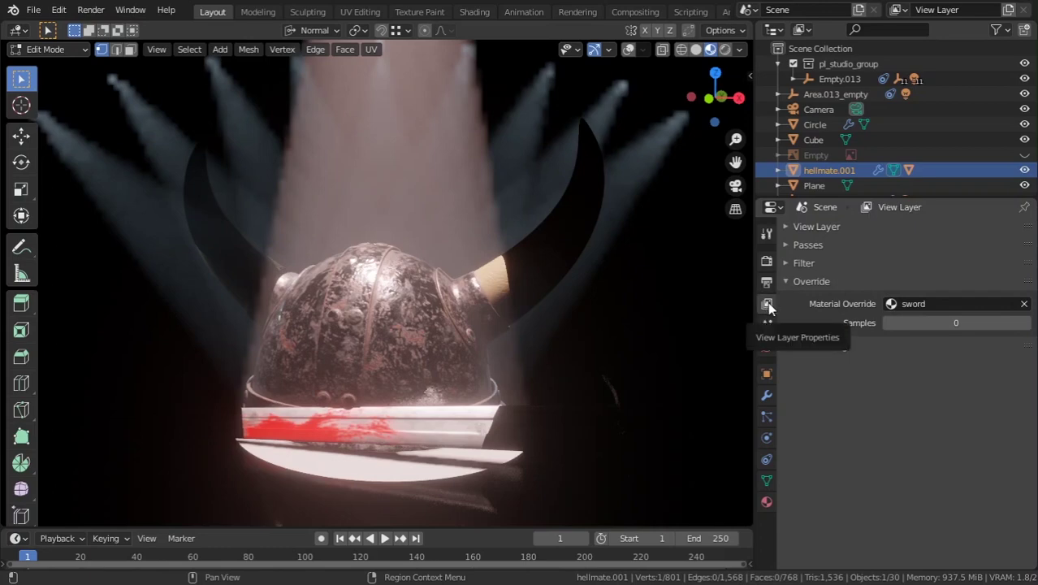
pyautogui.click(1025, 304)
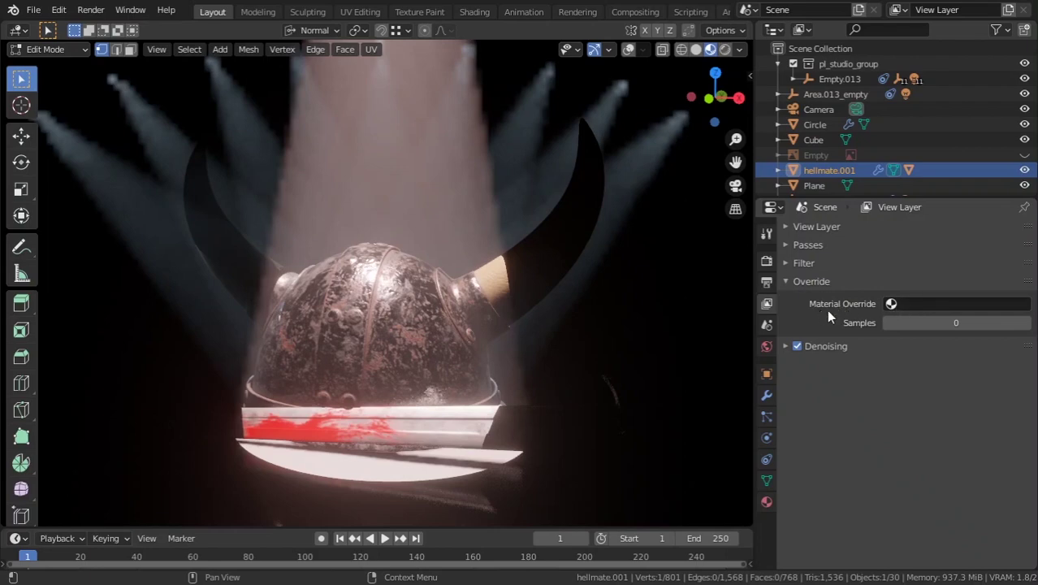
pyautogui.click(893, 305)
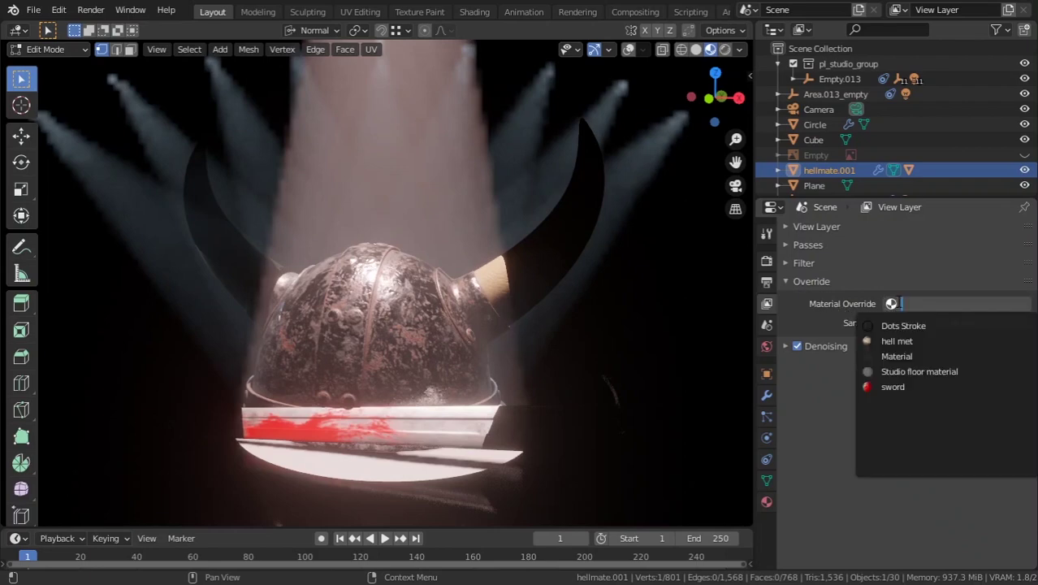
pyautogui.click(897, 386)
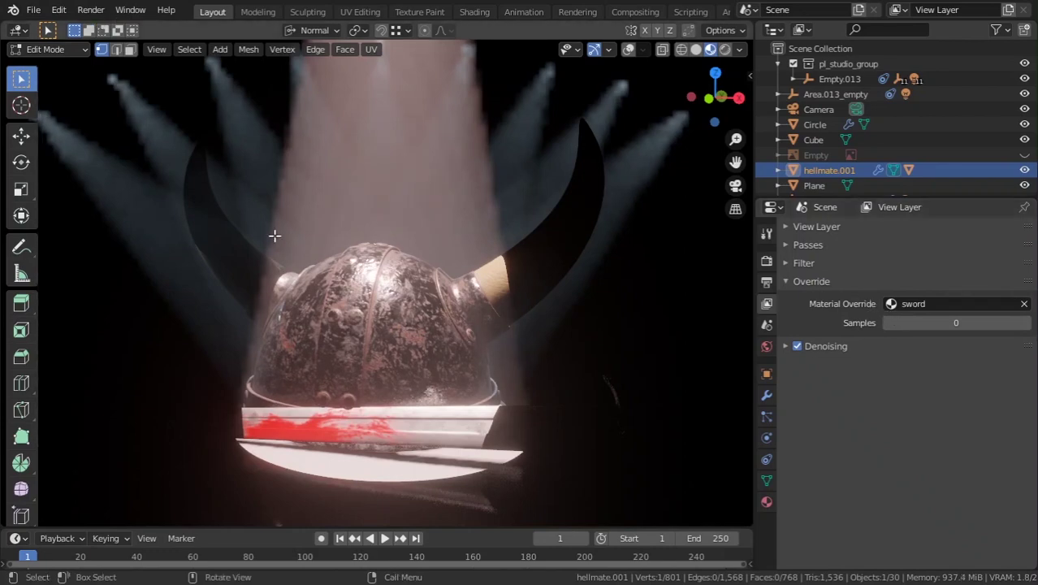
pyautogui.moveTo(274, 235); pyautogui.dragTo(353, 325, button='middle')
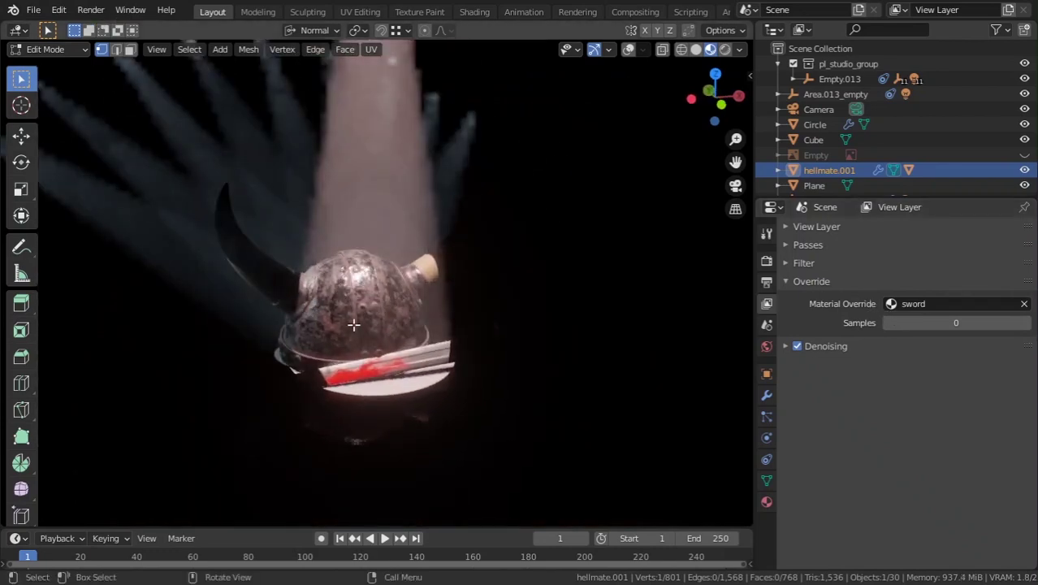
pyautogui.click(958, 304)
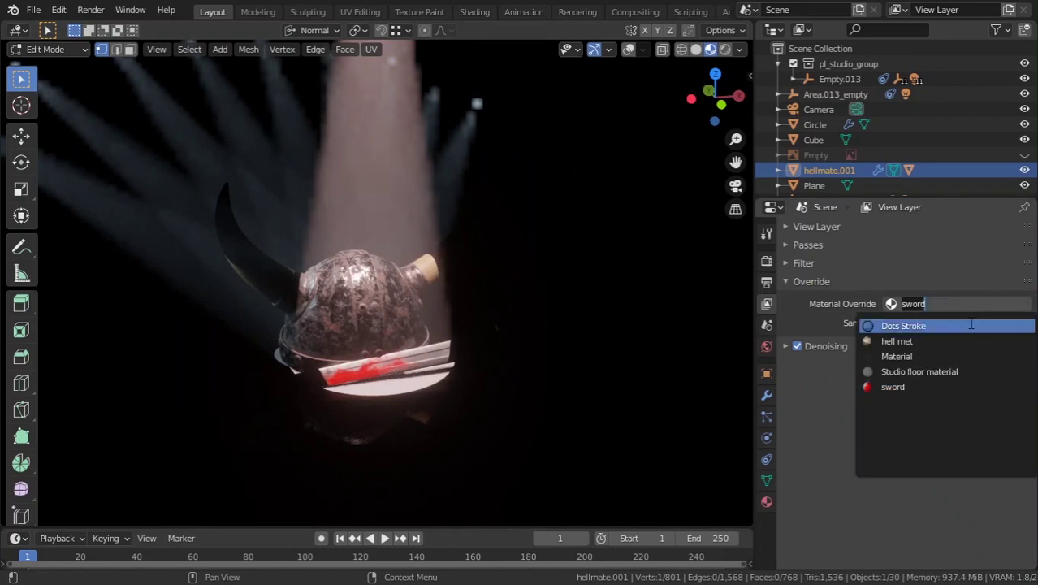
# Add a second material slot to the helmet with a new material named clay and view its surface settings.
pyautogui.click(766, 501)
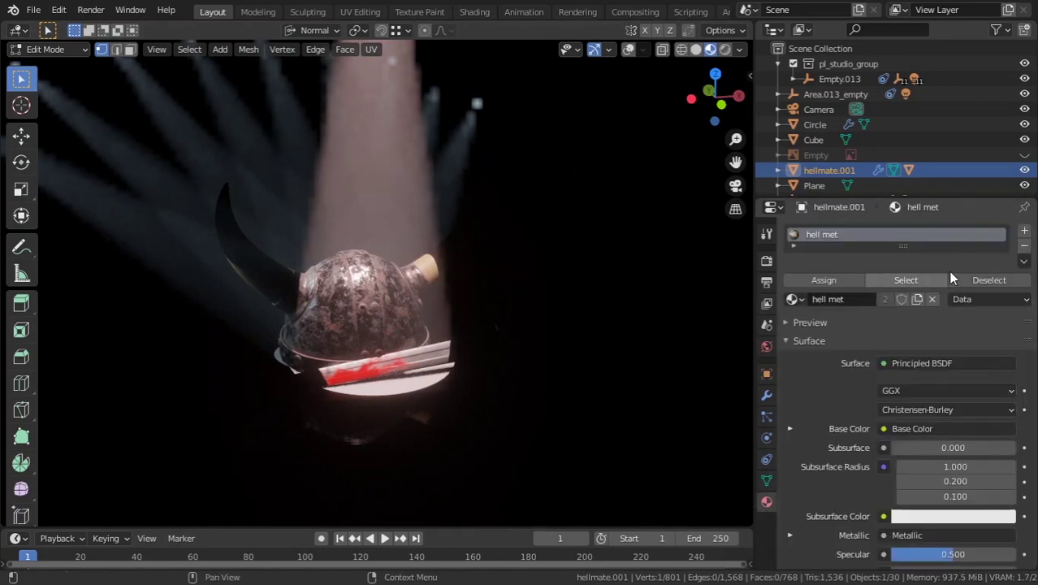
pyautogui.click(1024, 231)
pyautogui.click(879, 334)
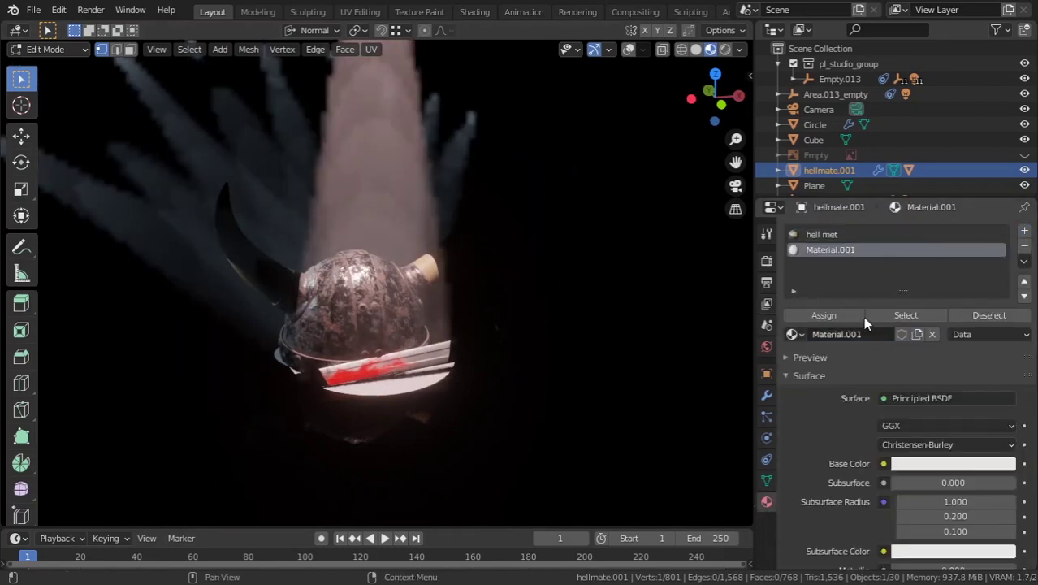
pyautogui.doubleClick(857, 333)
pyautogui.write('c')
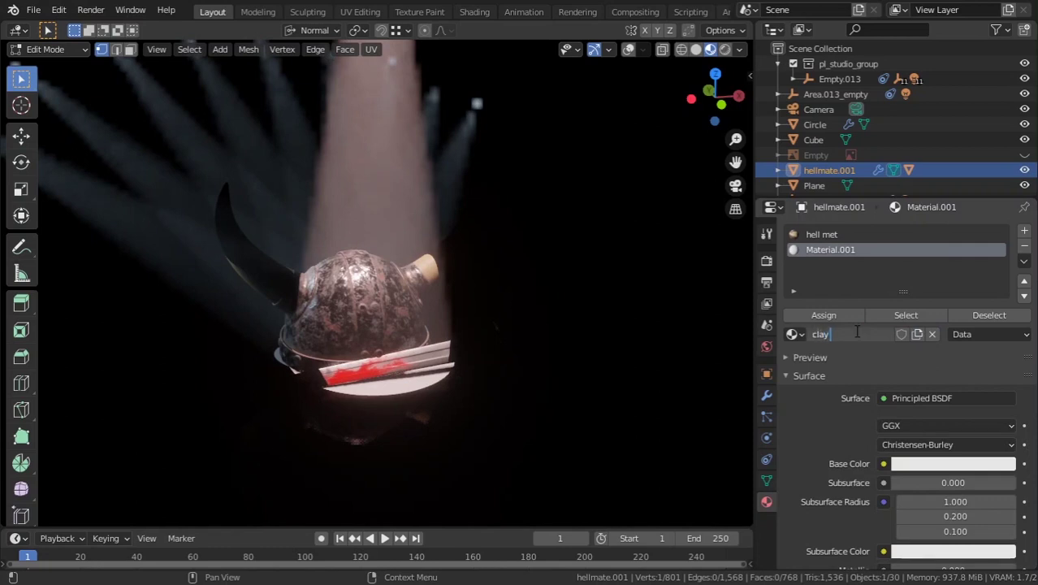
pyautogui.write('lay')
pyautogui.press('Return')
pyautogui.scroll(-3, 931, 477)
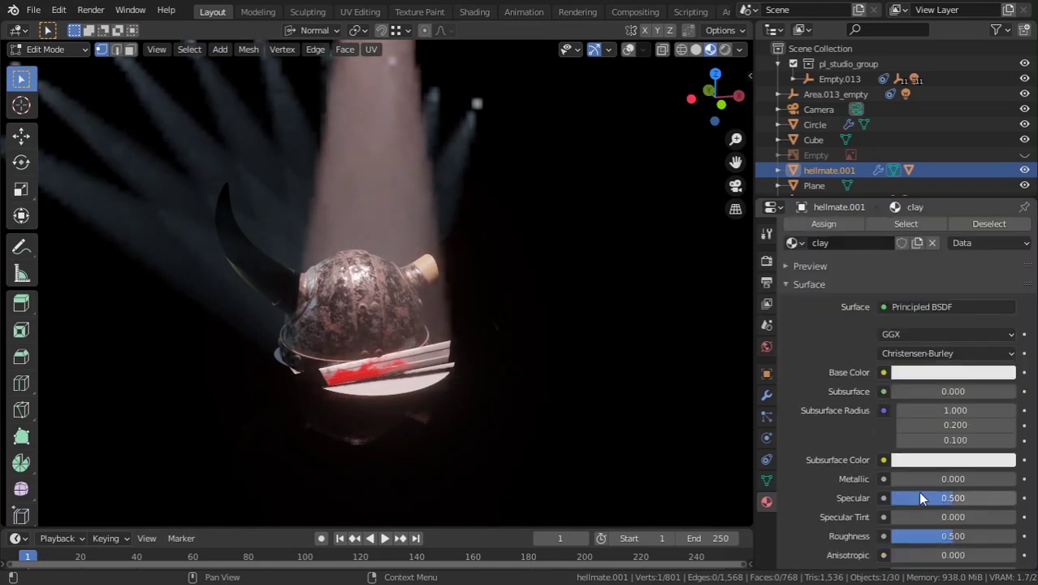
# Set the view layer's Material Override to clay and look over the helmet scene.
pyautogui.click(766, 303)
pyautogui.click(765, 282)
pyautogui.click(766, 303)
pyautogui.click(926, 303)
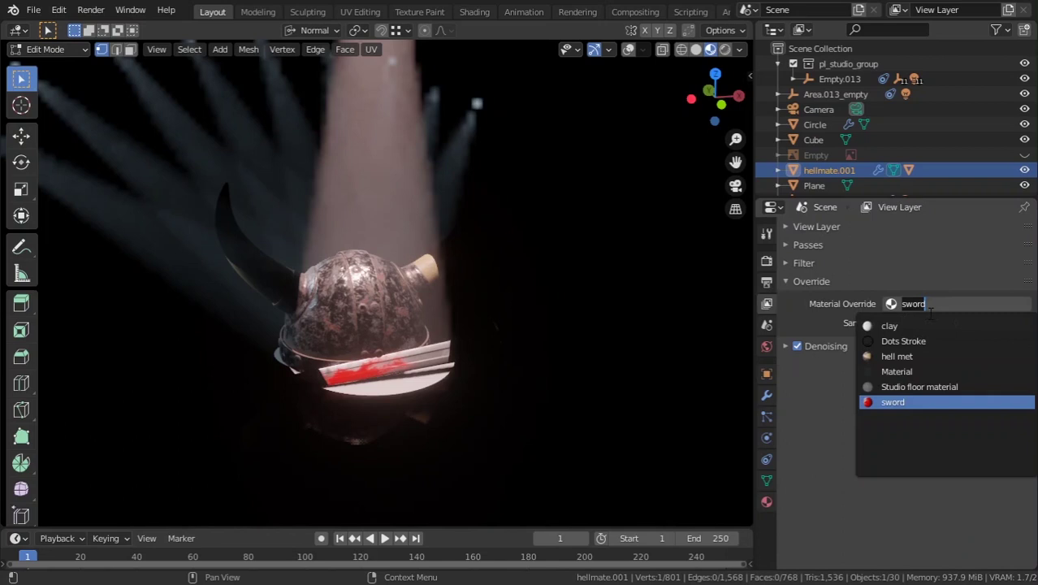
pyautogui.click(904, 326)
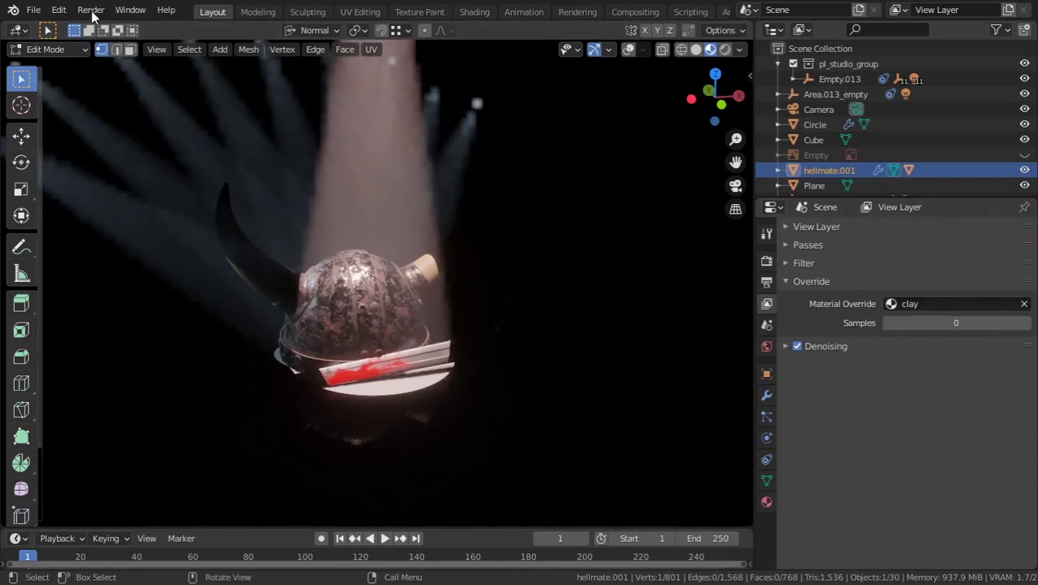
pyautogui.scroll(-4, 437, 315)
pyautogui.moveTo(437, 315); pyautogui.dragTo(398, 310, button='middle')
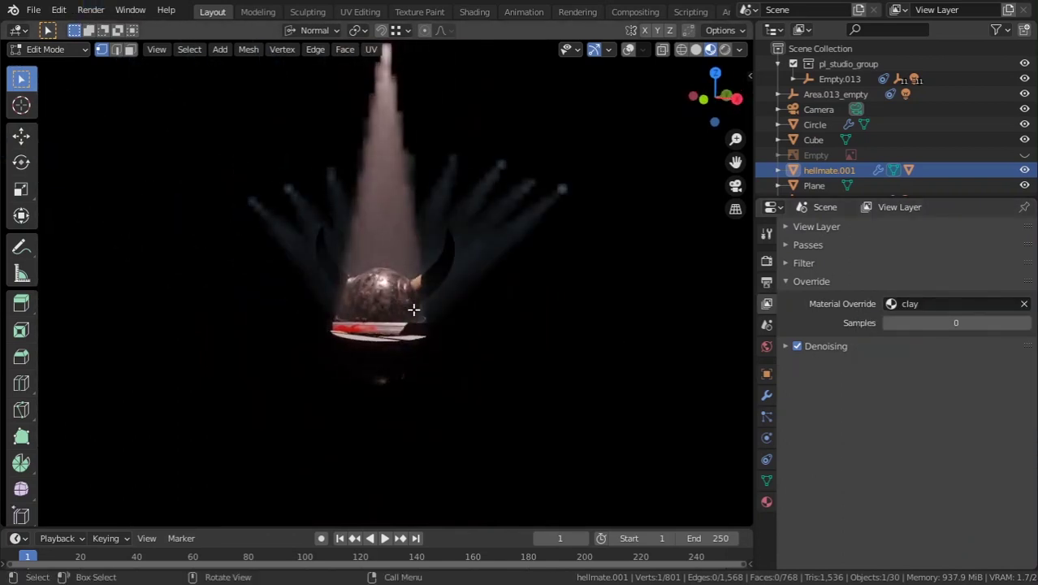
pyautogui.scroll(3, 418, 311)
# Switch to the other Blender window containing the rigged astronaut.
pyautogui.hotkey('alt', 'Tab')
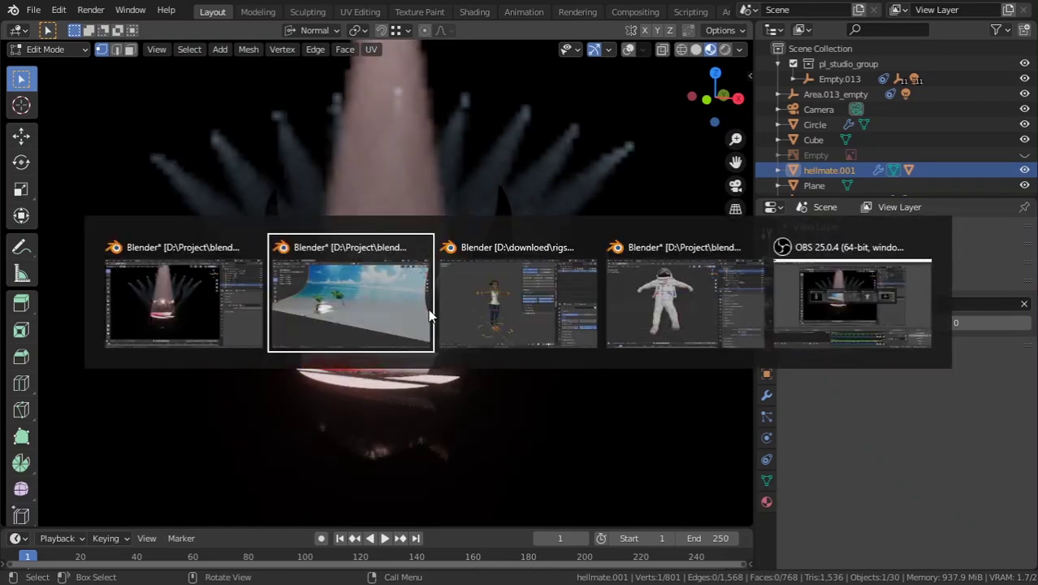
pyautogui.hotkey('alt', 'Tab')
pyautogui.hotkey('alt', 'Tab')
pyautogui.hotkey('alt', 'Tab')
pyautogui.hotkey('alt', 'Tab')
pyautogui.hotkey('alt', 'Tab')
pyautogui.hotkey('alt', 'Tab')
pyautogui.hotkey('alt', 'Tab')
# Examine the astronaut and its control shapes from several angles, selecting the character's rig.
pyautogui.scroll(-3, 431, 312)
pyautogui.moveTo(440, 301); pyautogui.dragTo(546, 342, button='middle')
pyautogui.scroll(3, 497, 371)
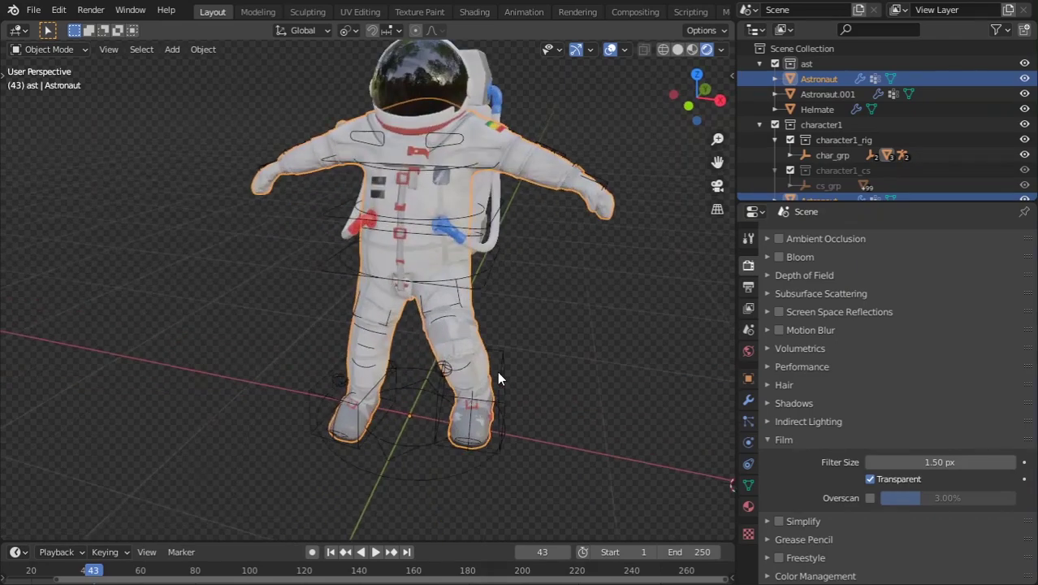
pyautogui.scroll(3, 498, 375)
pyautogui.moveTo(475, 367); pyautogui.dragTo(475, 340, button='middle')
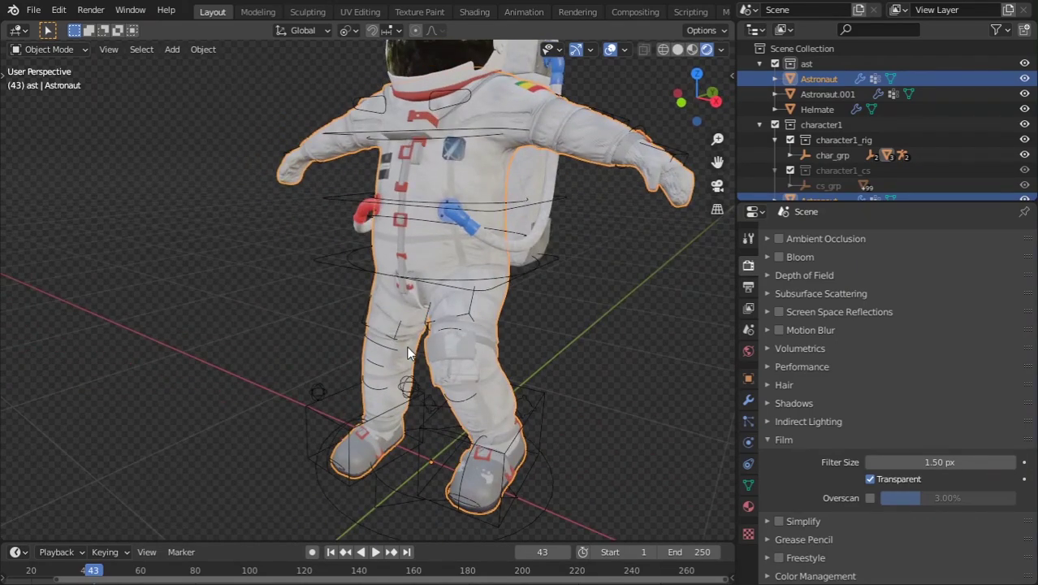
pyautogui.scroll(-3, 406, 317)
pyautogui.scroll(3, 416, 287)
pyautogui.moveTo(418, 289); pyautogui.dragTo(385, 284, button='middle')
pyautogui.click(507, 376)
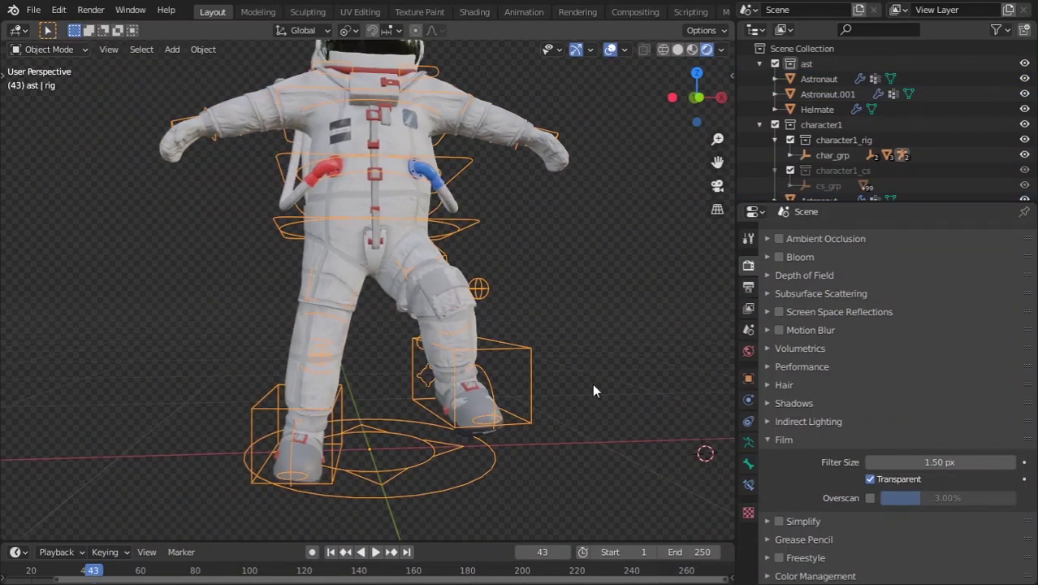
# Add a plane mesh beside the astronaut and scale it down to roughly half its size.
pyautogui.scroll(-3, 594, 380)
pyautogui.moveTo(594, 380); pyautogui.dragTo(514, 393, button='middle')
pyautogui.hotkey('shift', 'a')
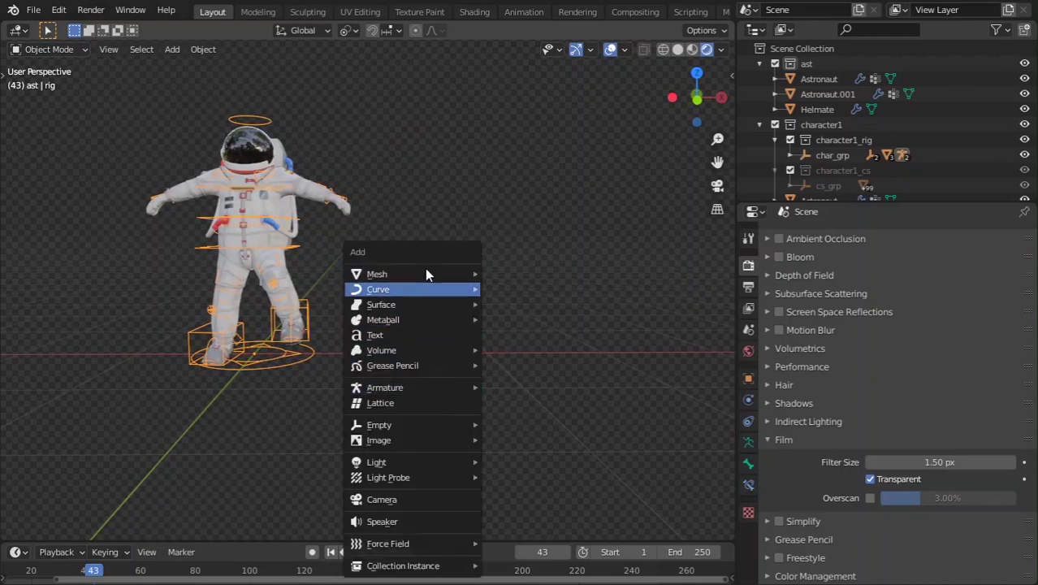
pyautogui.moveTo(425, 271)
pyautogui.click(508, 273)
pyautogui.scroll(3, 496, 315)
pyautogui.press('s')
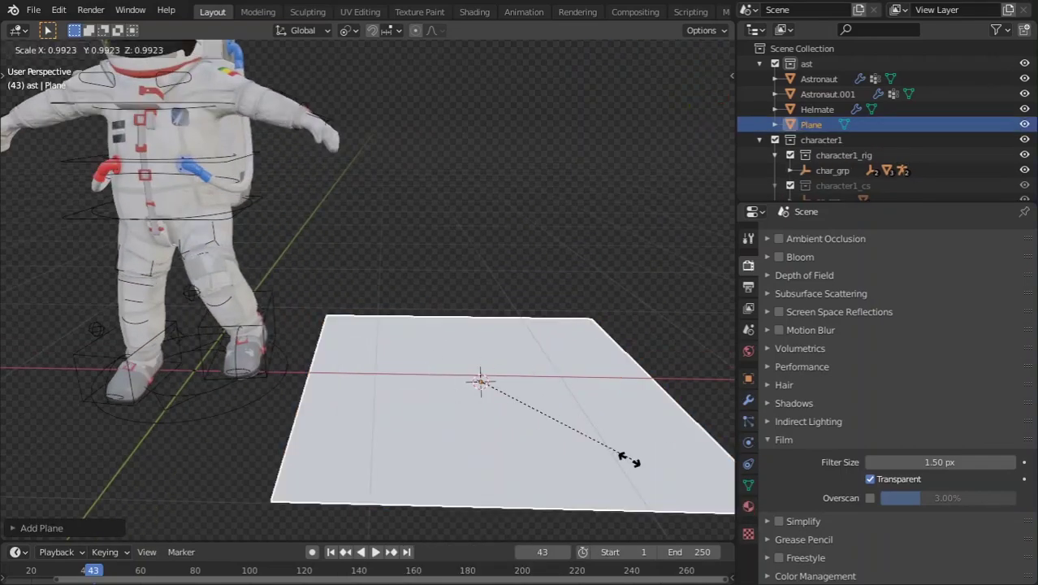
pyautogui.click(398, 413)
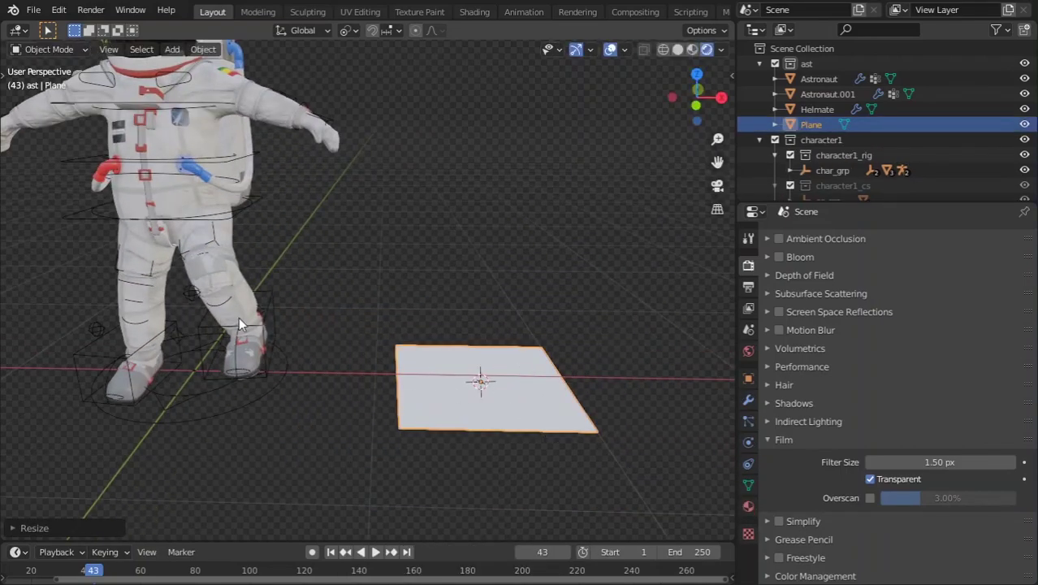
# Put the astronaut's rig into Pose Mode and select the control boxes around both feet.
pyautogui.click(209, 341)
pyautogui.click(202, 329)
pyautogui.hotkey('ctrl', 'Tab')
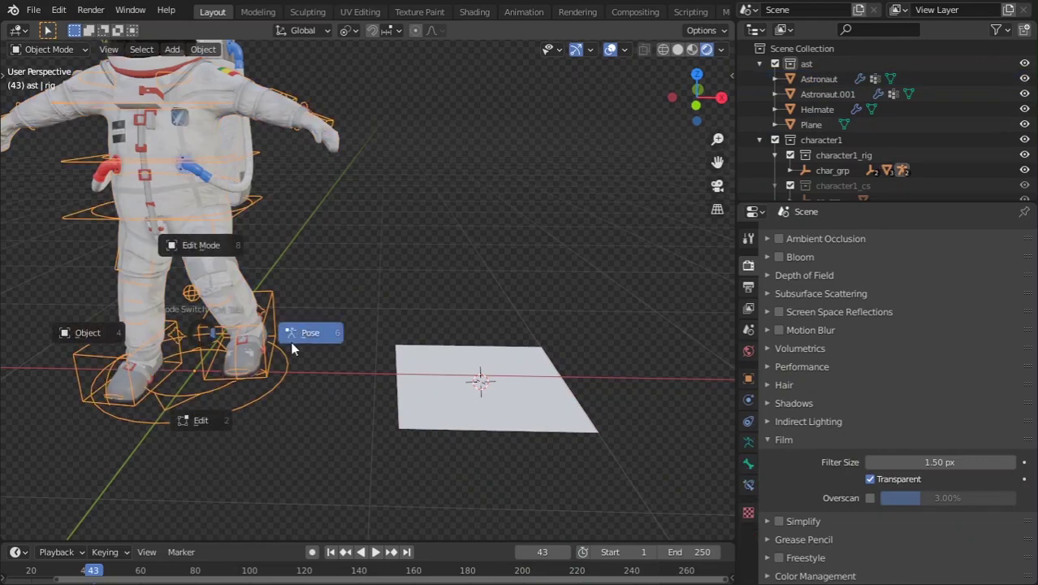
pyautogui.click(290, 341)
pyautogui.moveTo(290, 341); pyautogui.dragTo(336, 342, button='middle')
pyautogui.keyDown('shift'); pyautogui.moveTo(199, 422); pyautogui.dragTo(354, 372, button='middle'); pyautogui.keyUp('shift')
pyautogui.keyDown('shift'); pyautogui.click(312, 352); pyautogui.keyUp('shift')
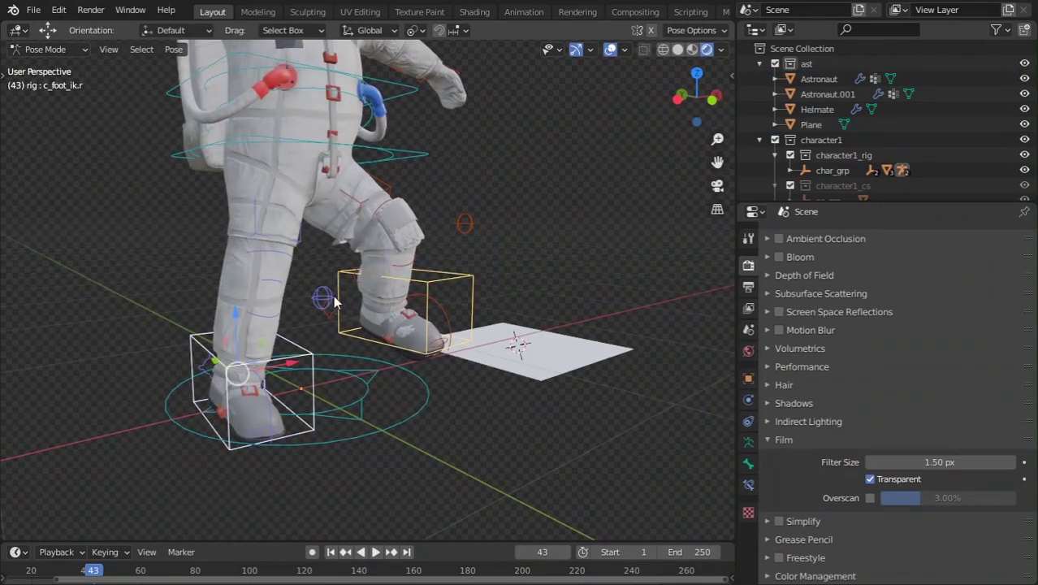
# Select the left and right forearm controls, making c_forearm_fk.r the active bone.
pyautogui.moveTo(333, 301); pyautogui.dragTo(296, 290, button='middle')
pyautogui.scroll(-4, 297, 292)
pyautogui.click(384, 217)
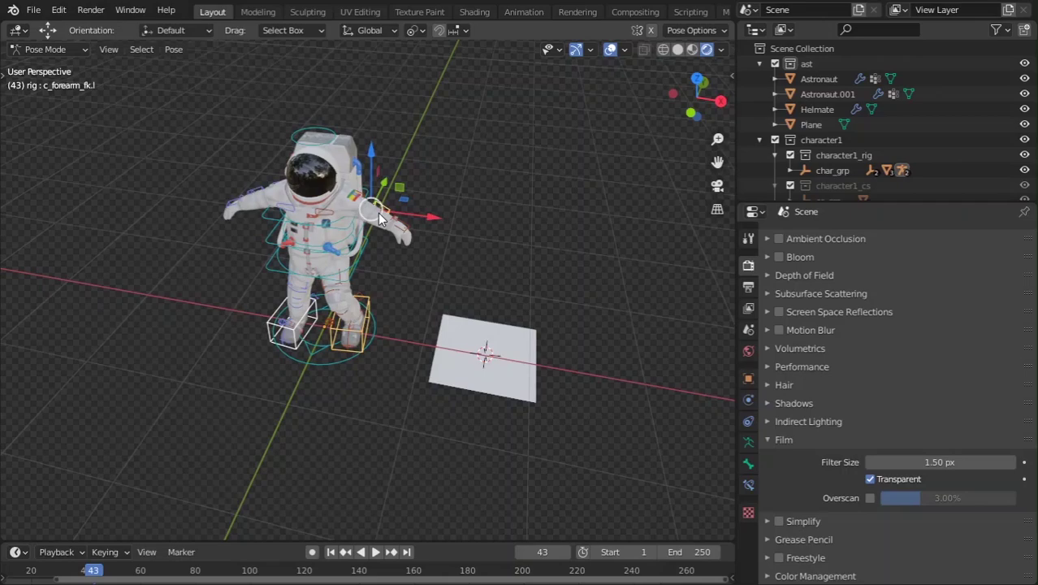
pyautogui.click(263, 184)
pyautogui.moveTo(255, 232); pyautogui.dragTo(276, 253, button='middle')
pyautogui.scroll(2, 306, 190)
# Set the custom shape object of c_forearm_fk.r to Plane and inspect the control shapes on the astronaut.
pyautogui.click(748, 463)
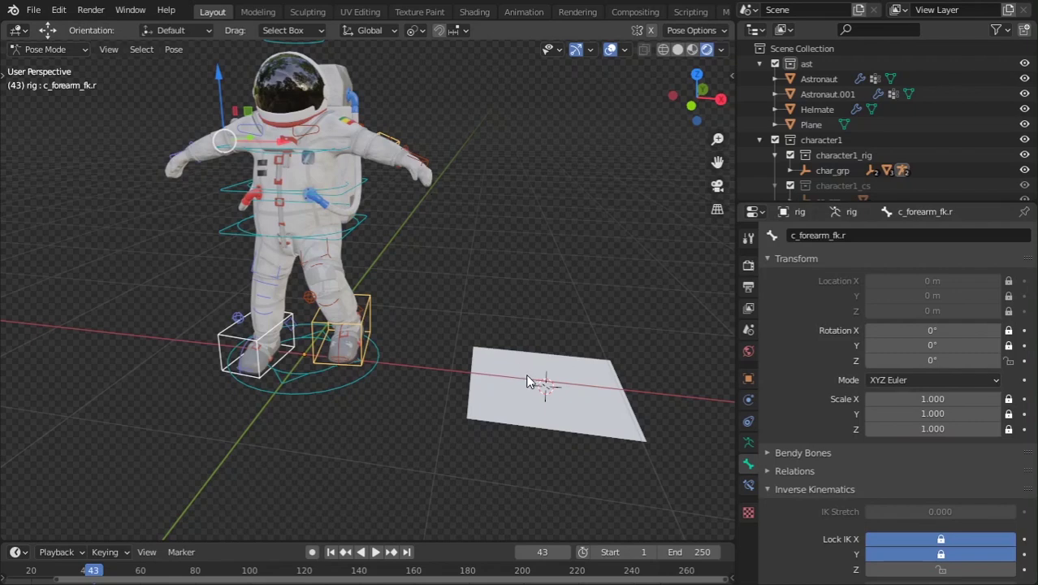
pyautogui.scroll(-10, 832, 470)
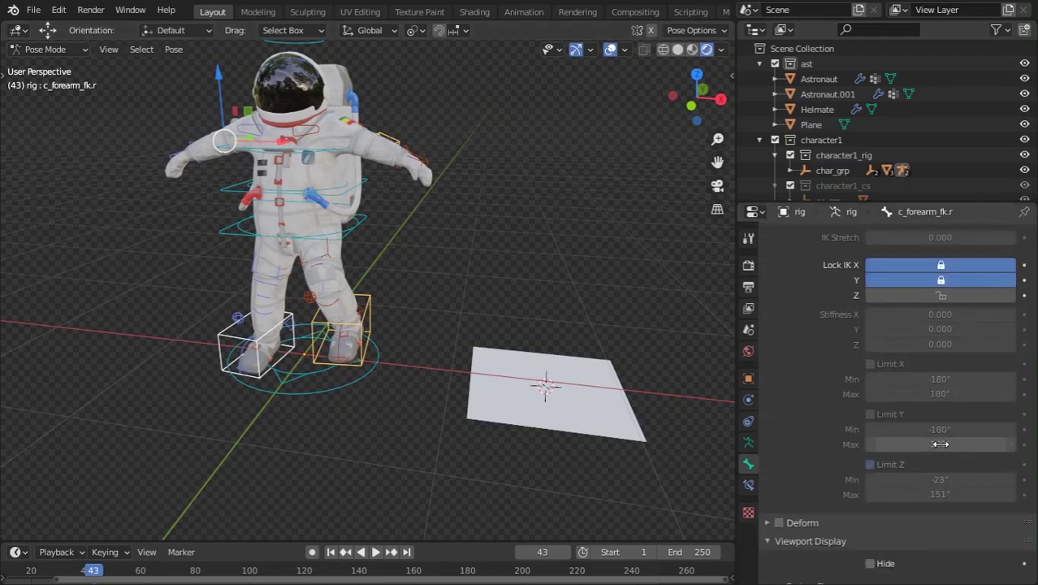
pyautogui.scroll(-1, 834, 484)
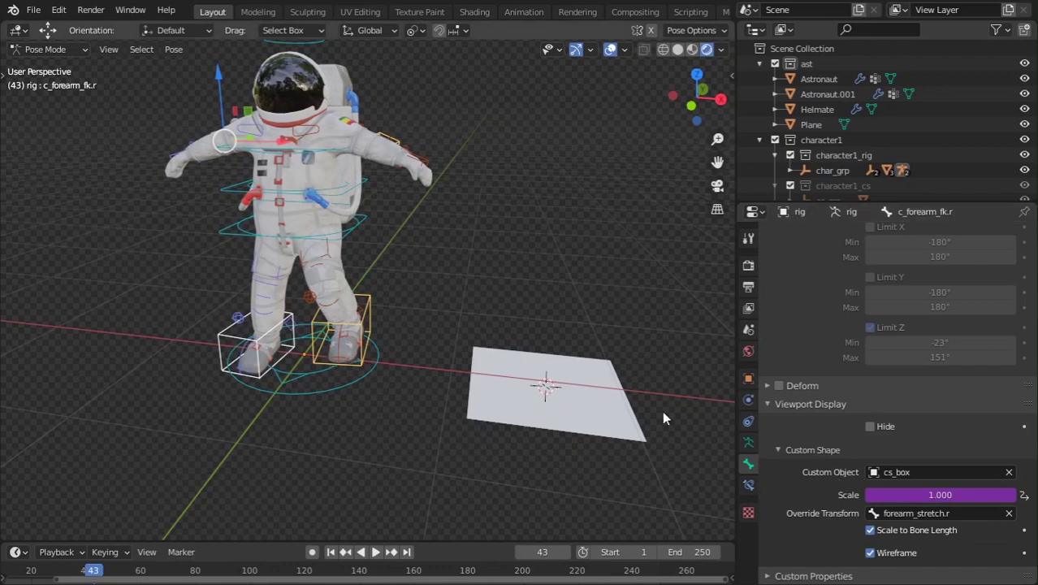
pyautogui.click(916, 472)
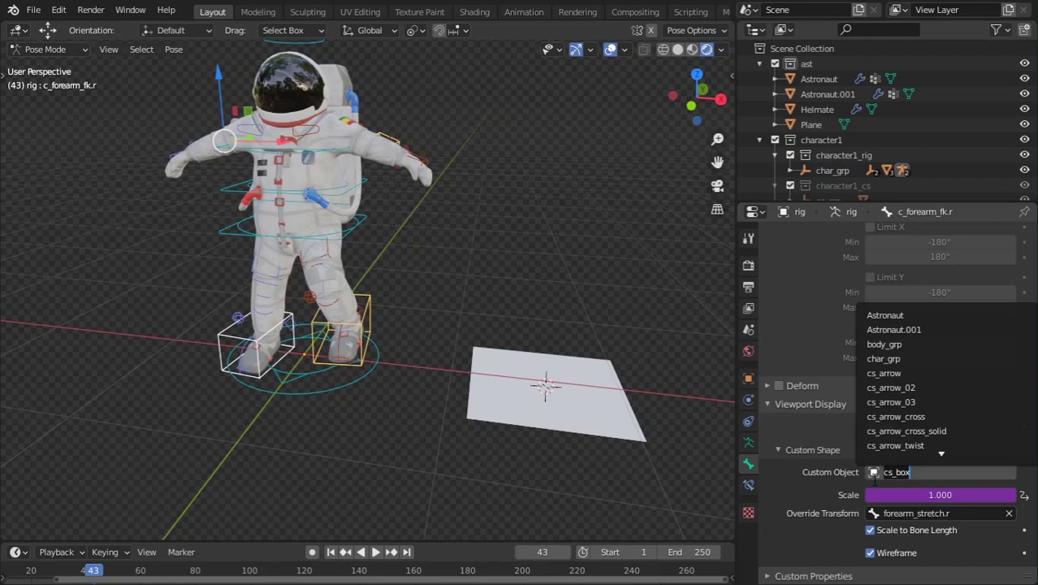
pyautogui.write('plane')
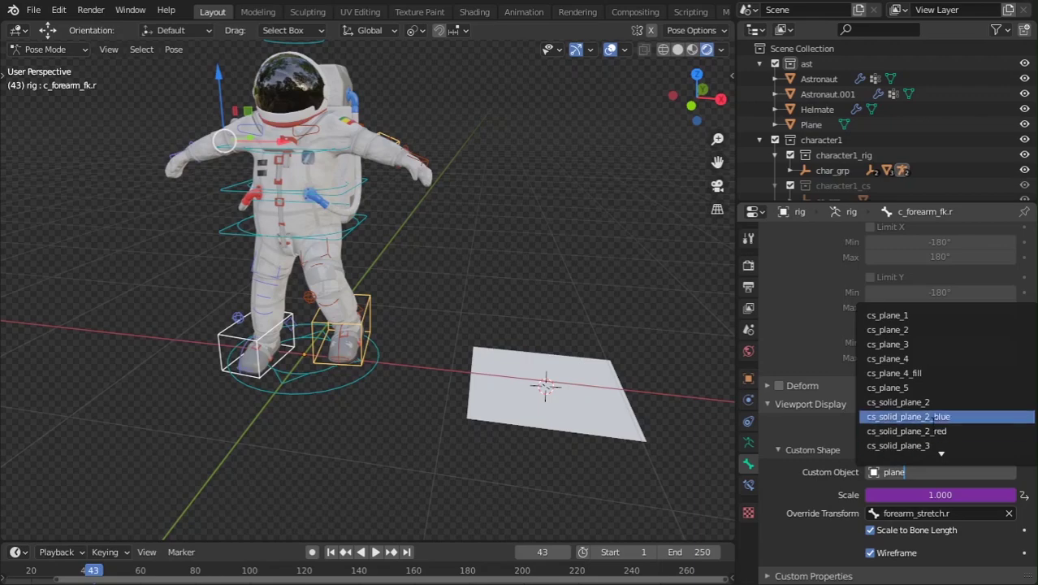
pyautogui.scroll(-5, 960, 432)
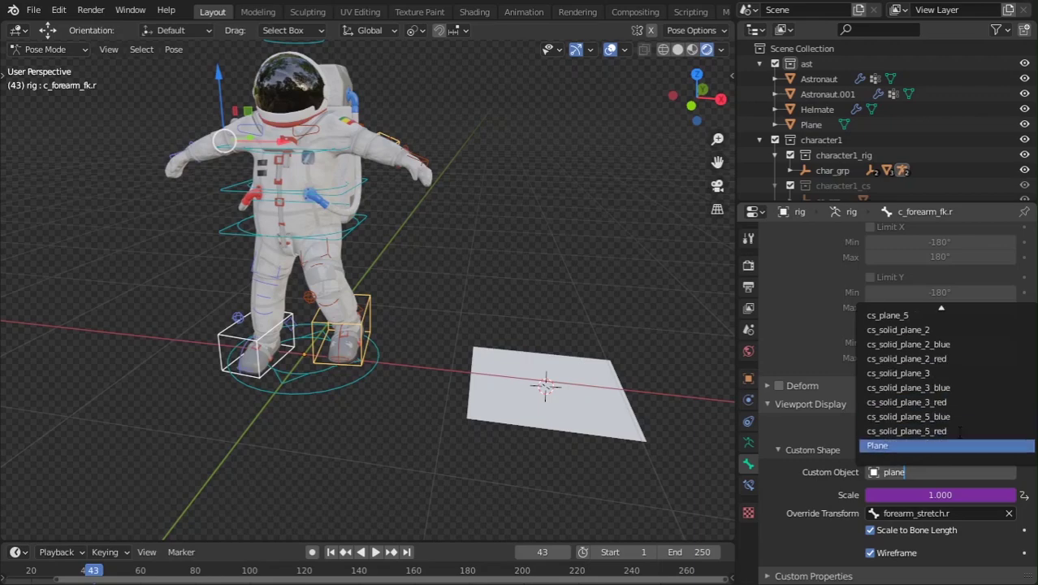
pyautogui.click(885, 446)
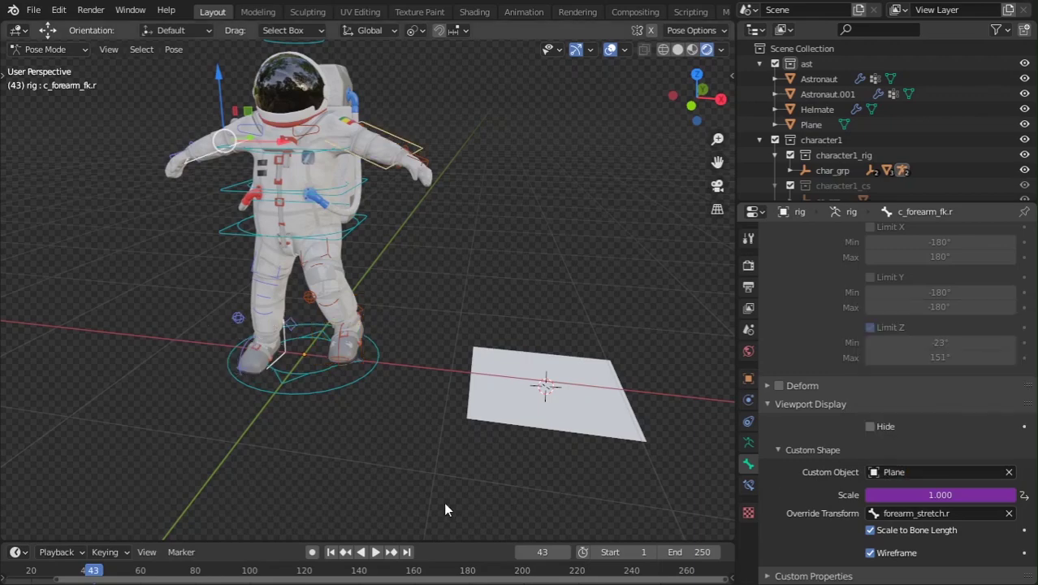
pyautogui.scroll(4, 389, 423)
pyautogui.moveTo(389, 424); pyautogui.dragTo(473, 424, button='middle')
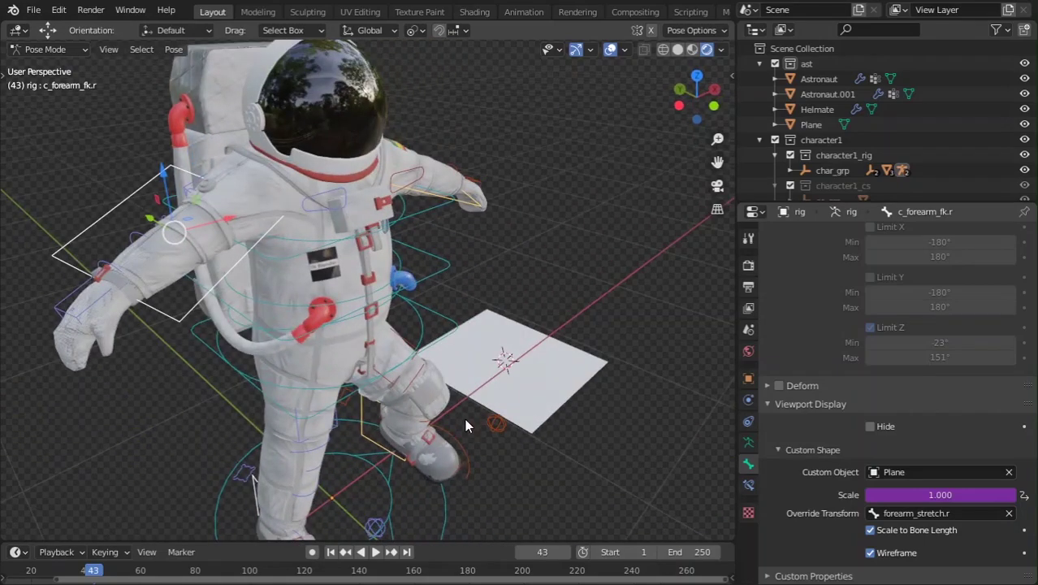
pyautogui.moveTo(482, 286); pyautogui.dragTo(449, 280, button='middle')
pyautogui.scroll(-4, 449, 280)
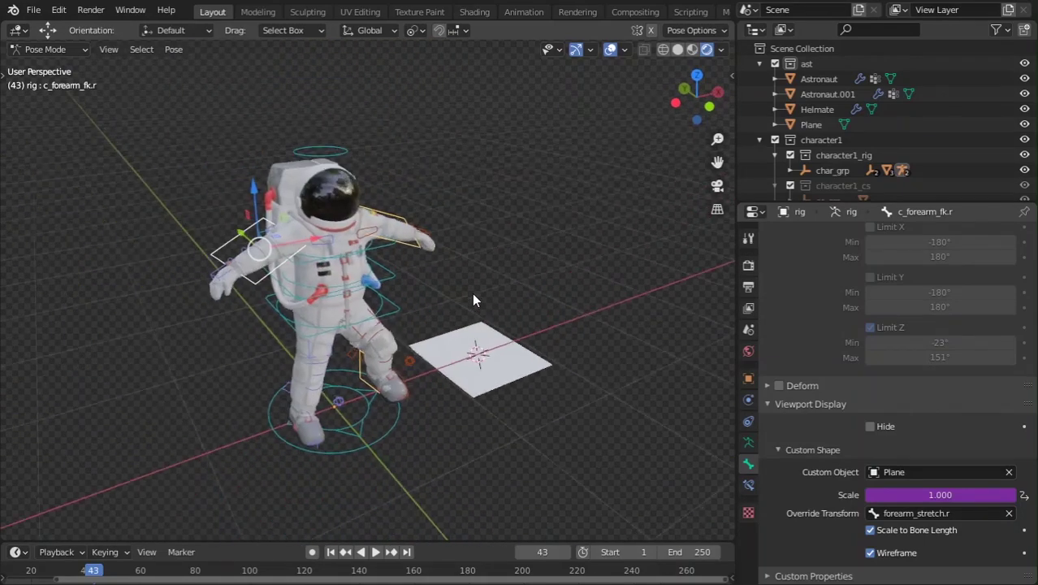
# Undo the custom shape change and deselect all bones of the rig.
pyautogui.hotkey('ctrl', 'z')
pyautogui.moveTo(512, 326); pyautogui.dragTo(473, 421, button='middle')
pyautogui.click(473, 404)
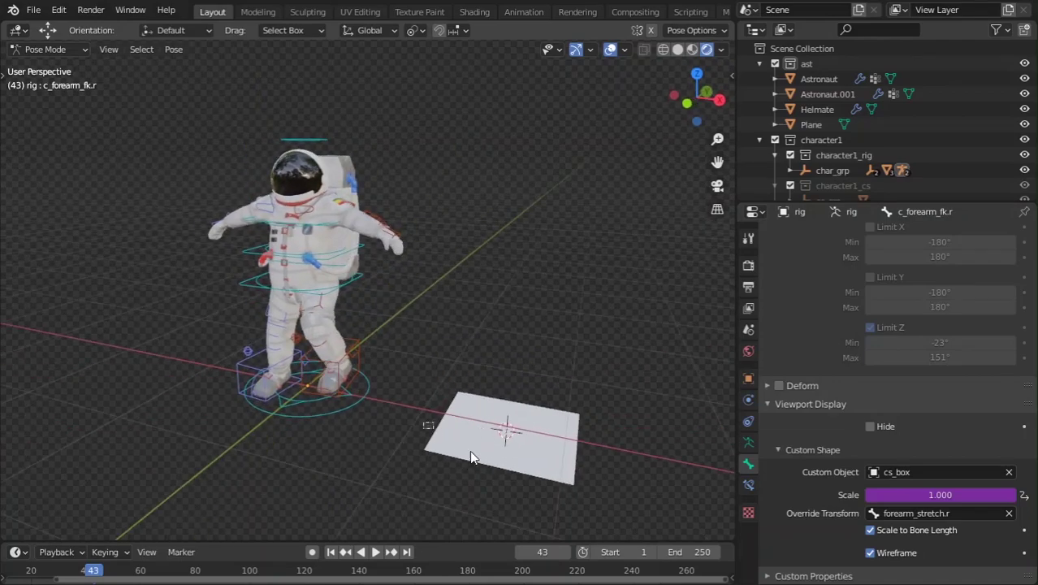
pyautogui.moveTo(321, 275); pyautogui.dragTo(364, 242, button='middle')
pyautogui.scroll(2, 426, 408)
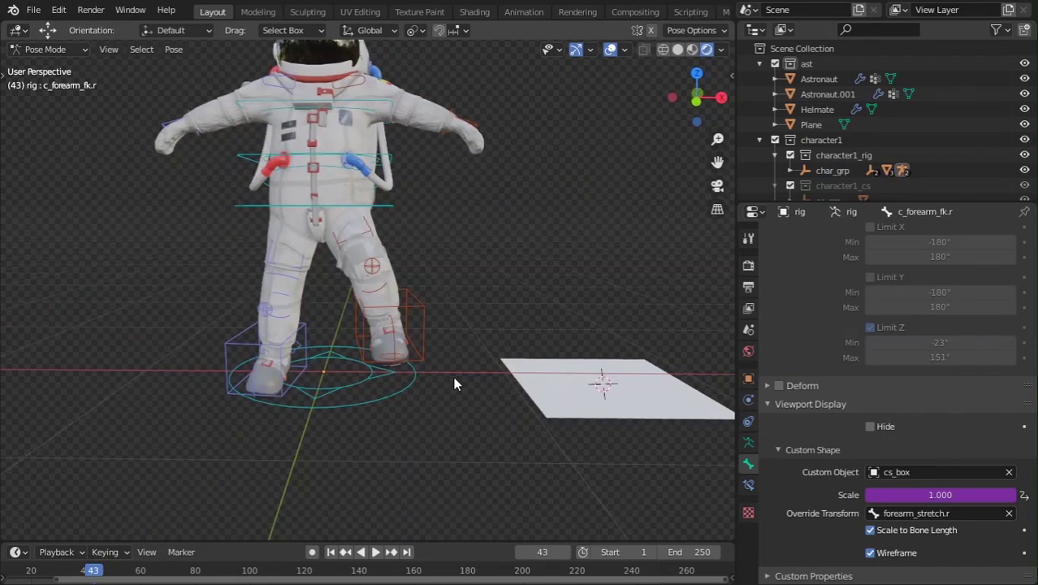
# Select the left foot control c_foot_ik.l and move it inward along the X axis.
pyautogui.click(414, 309)
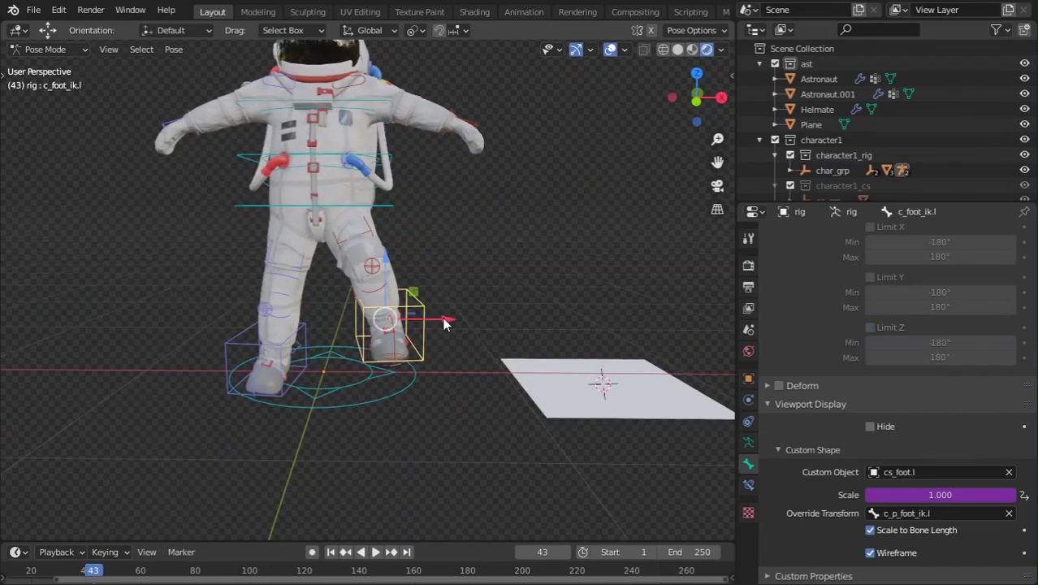
pyautogui.press('g')
pyautogui.press('x')
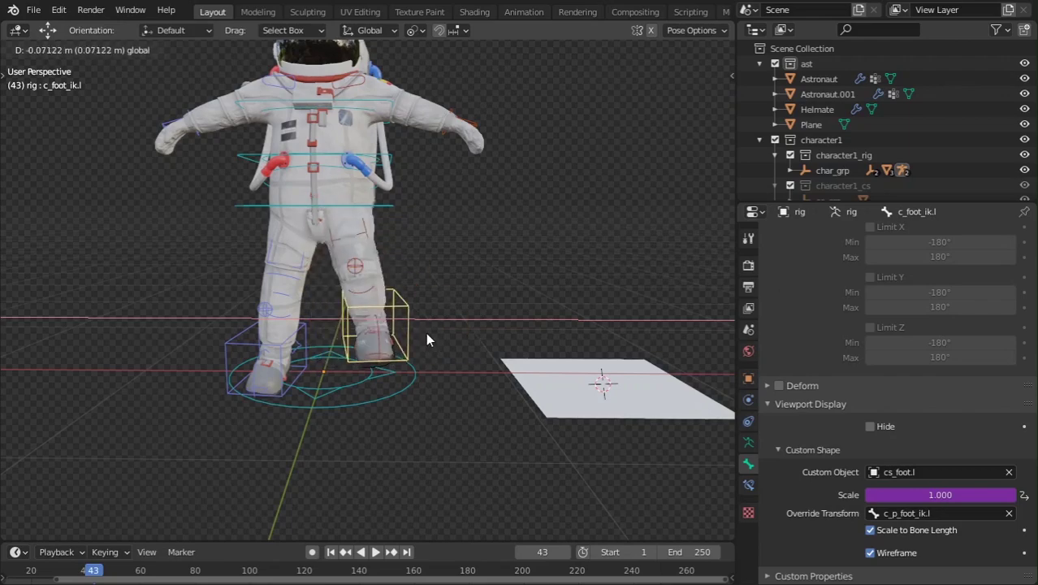
pyautogui.click(423, 349)
# Display the astronaut in solid shading and move the left foot control about -0.05 m along X.
pyautogui.press('KP_Decimal')
pyautogui.moveTo(477, 372); pyautogui.dragTo(455, 345, button='middle')
pyautogui.scroll(3, 801, 358)
pyautogui.scroll(-4, 502, 352)
pyautogui.press('g')
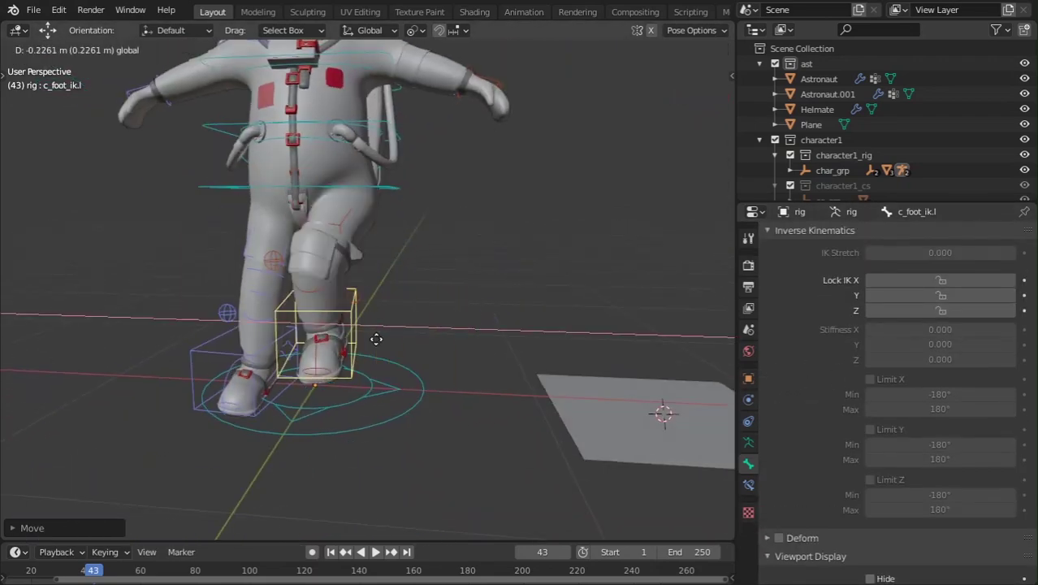
pyautogui.press('x')
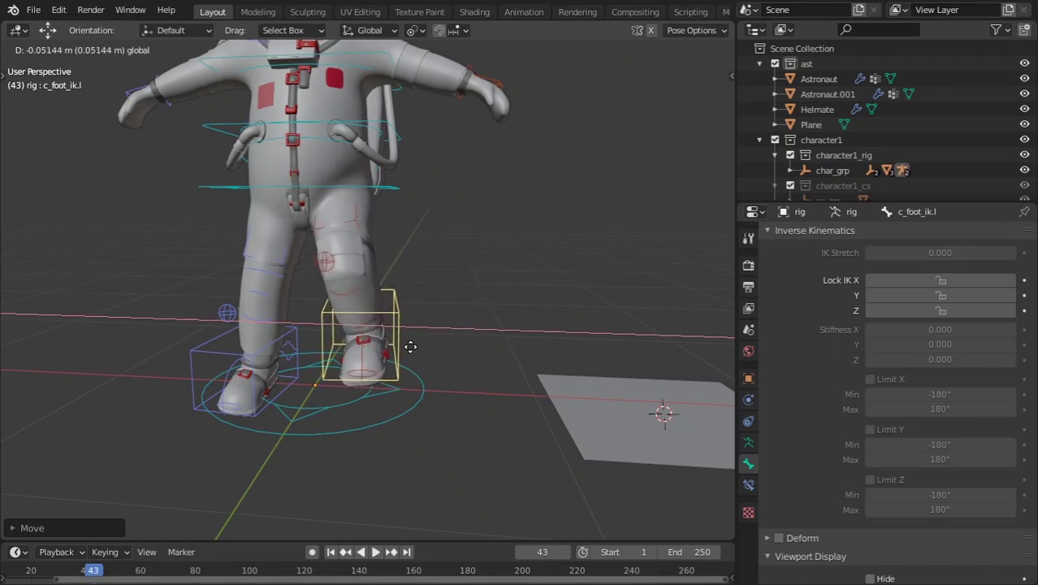
pyautogui.click(410, 348)
# Show the rig's additional deform and mechanism bone layers alongside the control layers already displayed.
pyautogui.scroll(3, 432, 350)
pyautogui.click(748, 442)
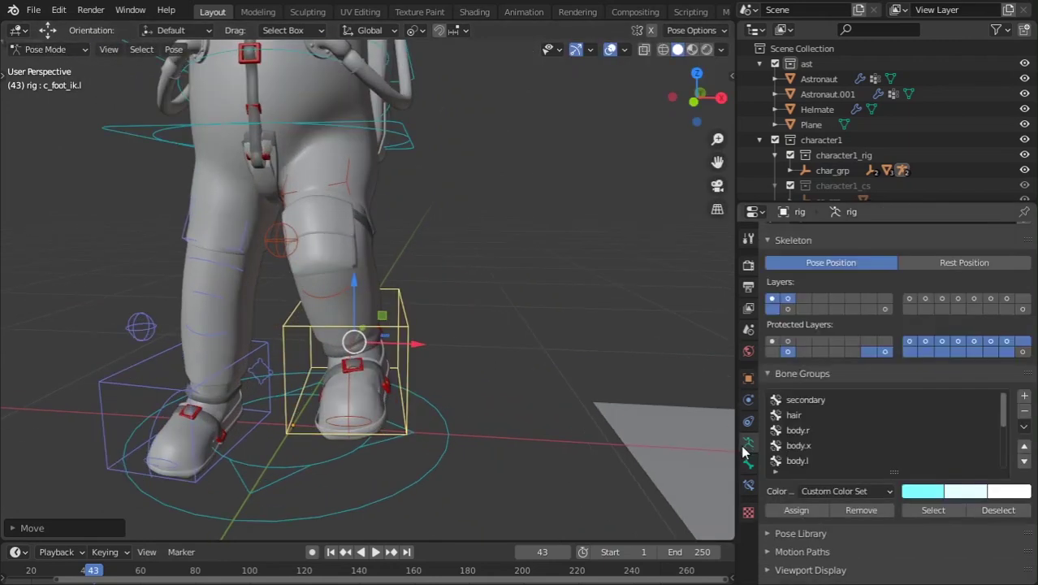
pyautogui.keyDown('shift'); pyautogui.click(909, 299); pyautogui.keyUp('shift')
pyautogui.keyDown('shift'); pyautogui.click(973, 298); pyautogui.keyUp('shift')
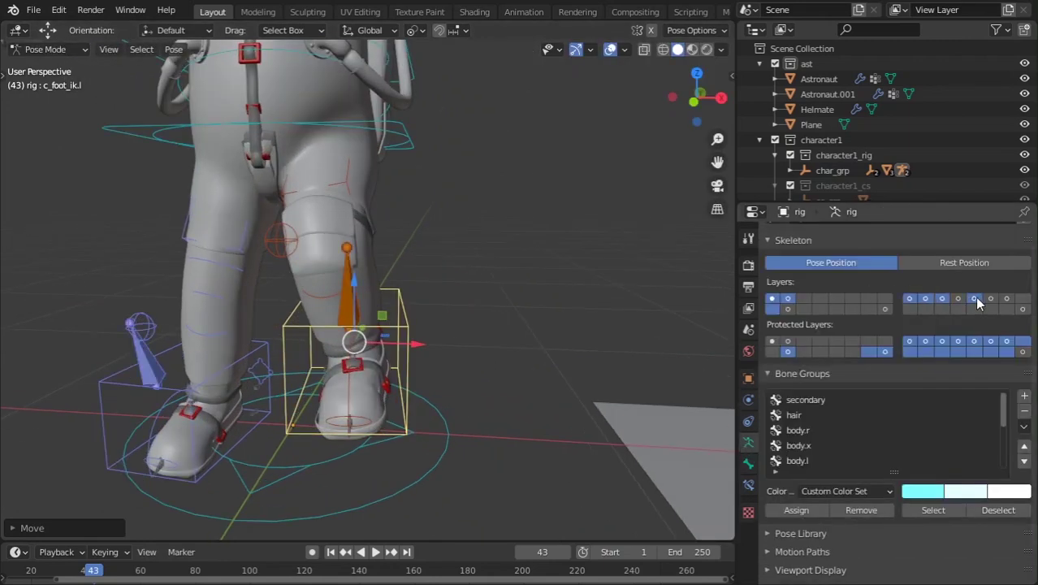
pyautogui.keyDown('shift'); pyautogui.click(989, 299); pyautogui.keyUp('shift')
pyautogui.keyDown('shift'); pyautogui.click(1006, 299); pyautogui.keyUp('shift')
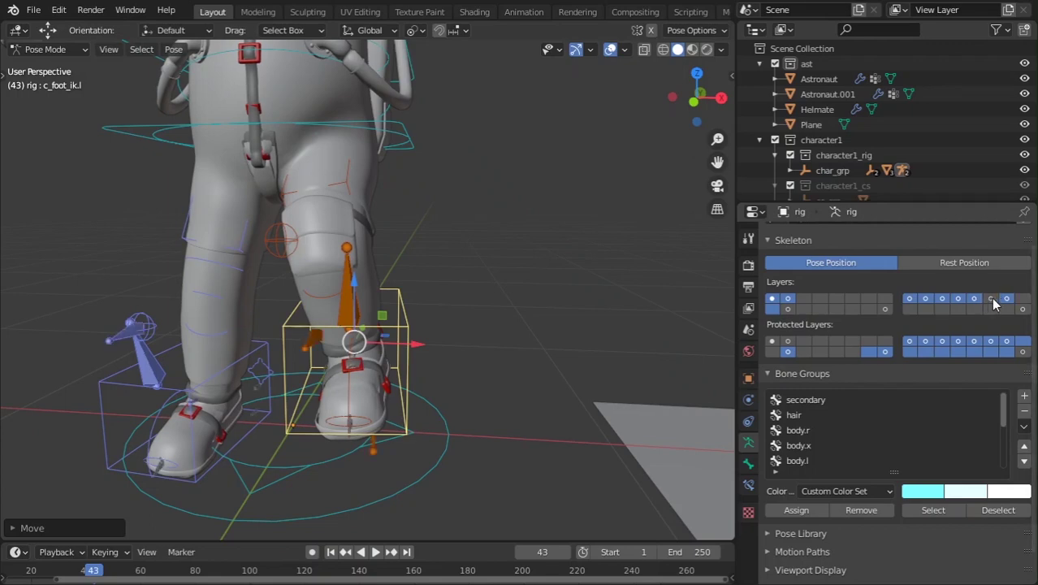
pyautogui.keyDown('shift'); pyautogui.click(1022, 310); pyautogui.keyUp('shift')
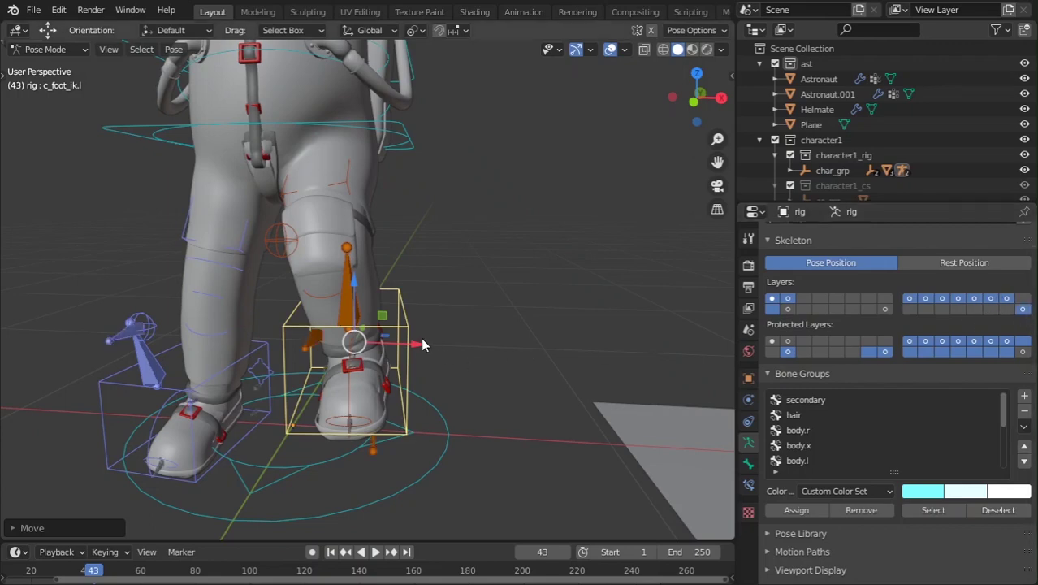
# Move the left foot control outward and display the astronaut in wireframe to expose the leg bones.
pyautogui.press('g')
pyautogui.moveTo(486, 338); pyautogui.dragTo(515, 339)
pyautogui.hotkey('shift', 'z')
pyautogui.scroll(3, 426, 315)
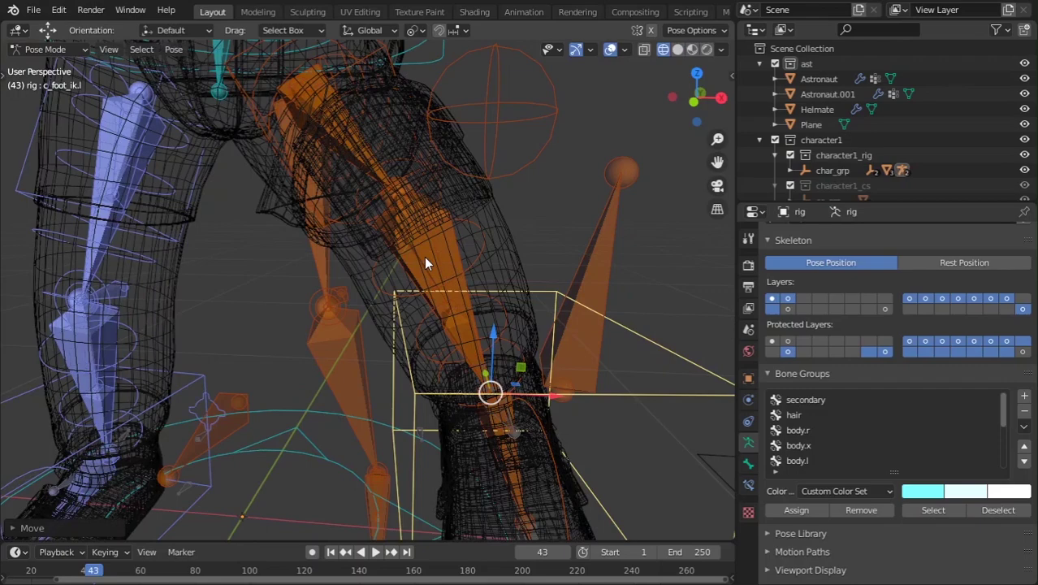
pyautogui.scroll(-3, 422, 258)
pyautogui.moveTo(422, 258); pyautogui.dragTo(439, 275, button='middle')
pyautogui.scroll(3, 426, 186)
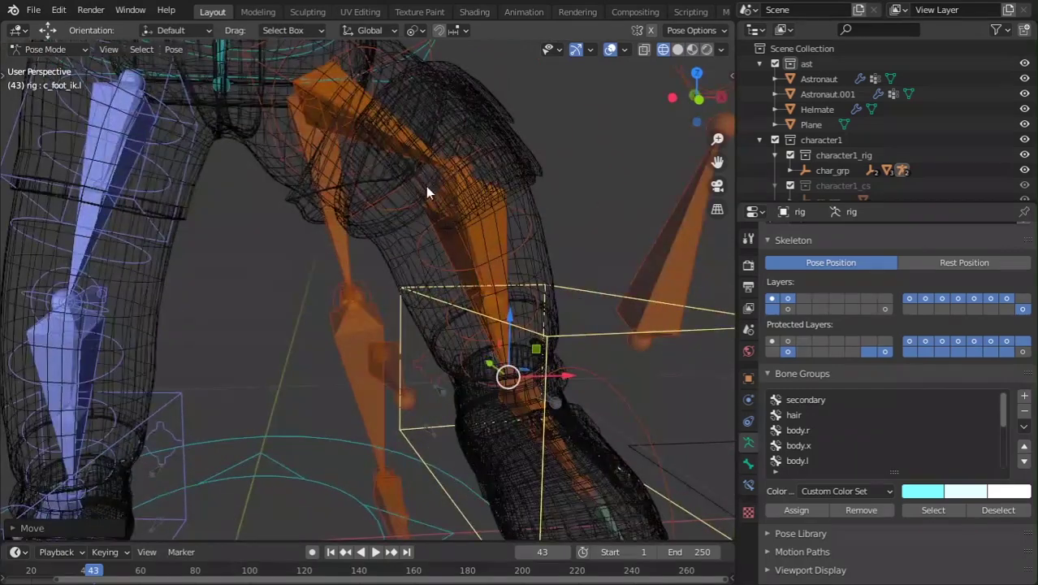
# Select the thigh.l bone and lock its inverse kinematics on the X and Y axes.
pyautogui.click(378, 127)
pyautogui.click(379, 150)
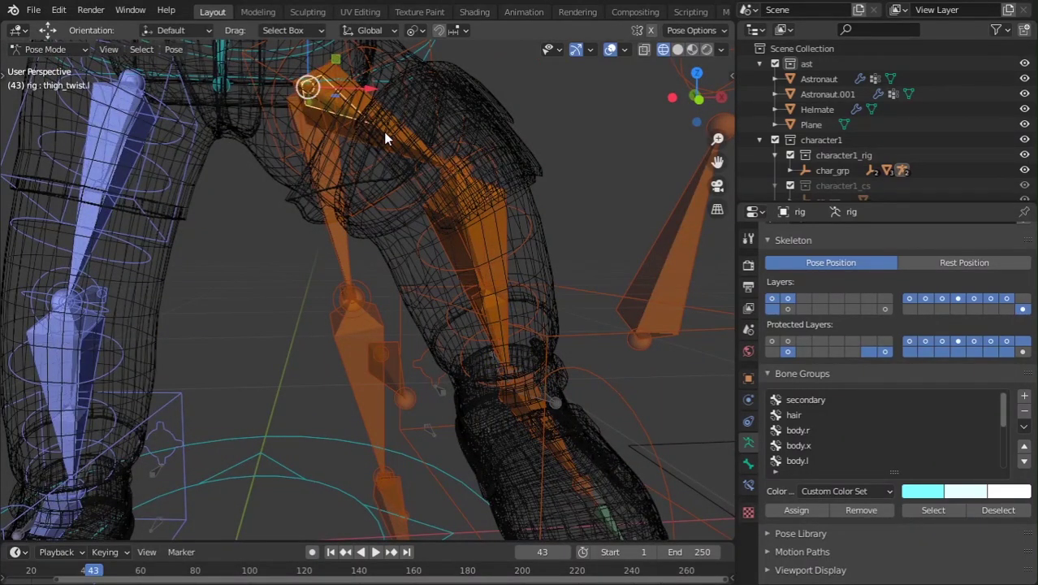
pyautogui.click(383, 131)
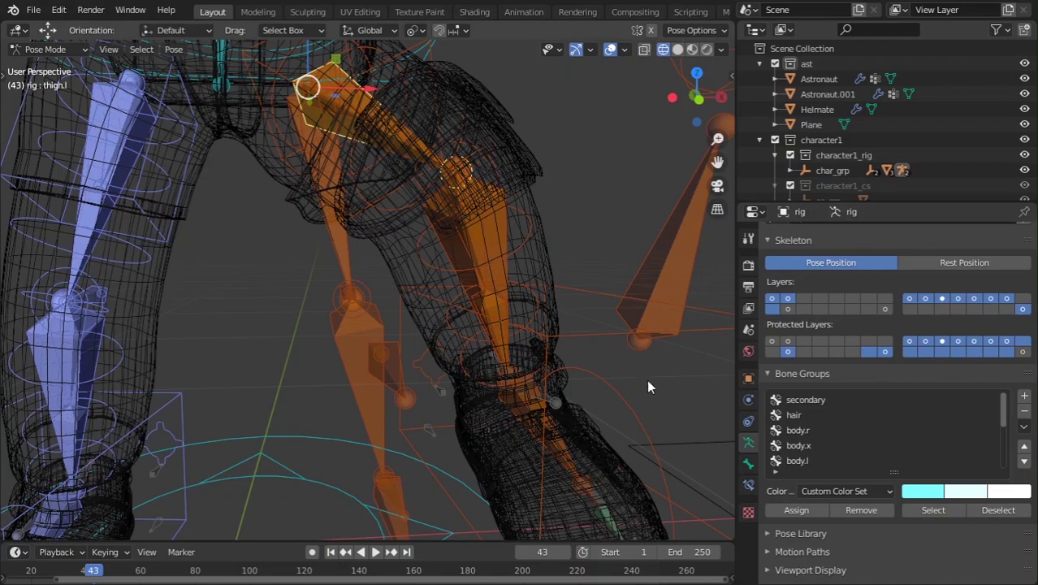
pyautogui.scroll(-5, 646, 379)
pyautogui.click(748, 463)
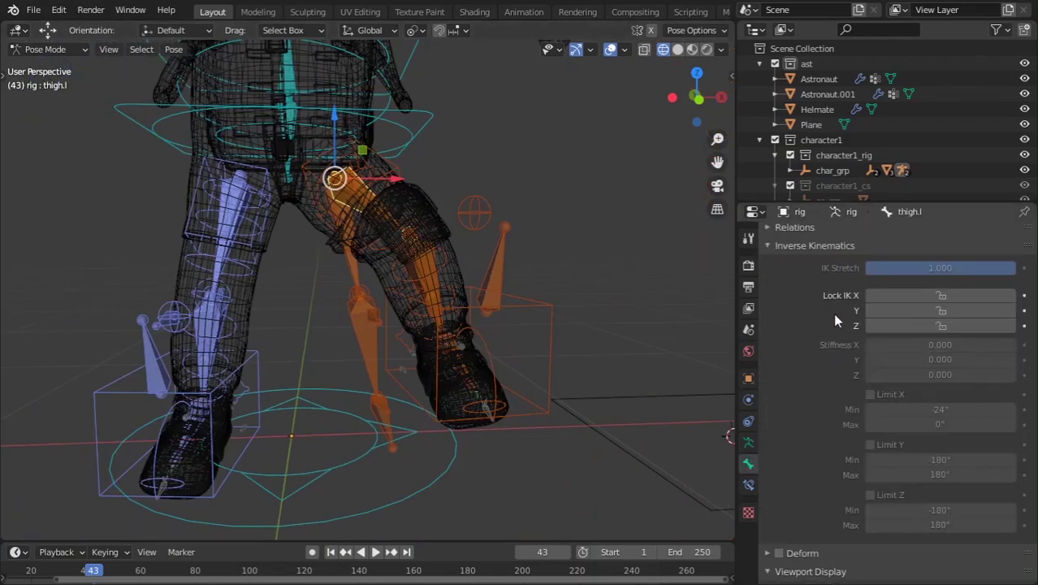
pyautogui.click(932, 296)
pyautogui.click(932, 310)
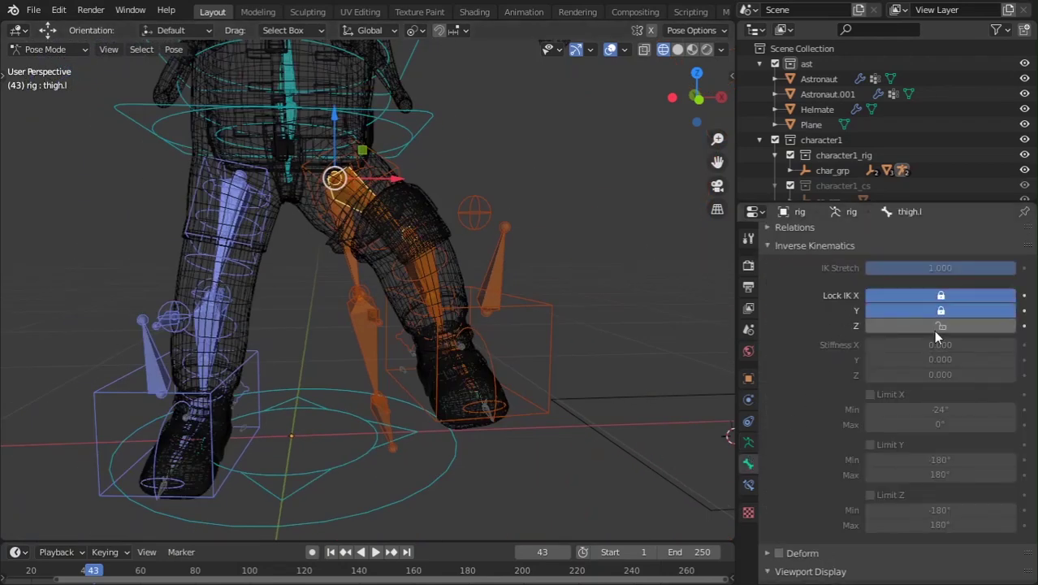
# Test the thigh locks by moving the left foot control c_foot_ik.l along the X axis.
pyautogui.moveTo(466, 435); pyautogui.dragTo(493, 336, button='middle')
pyautogui.click(503, 332)
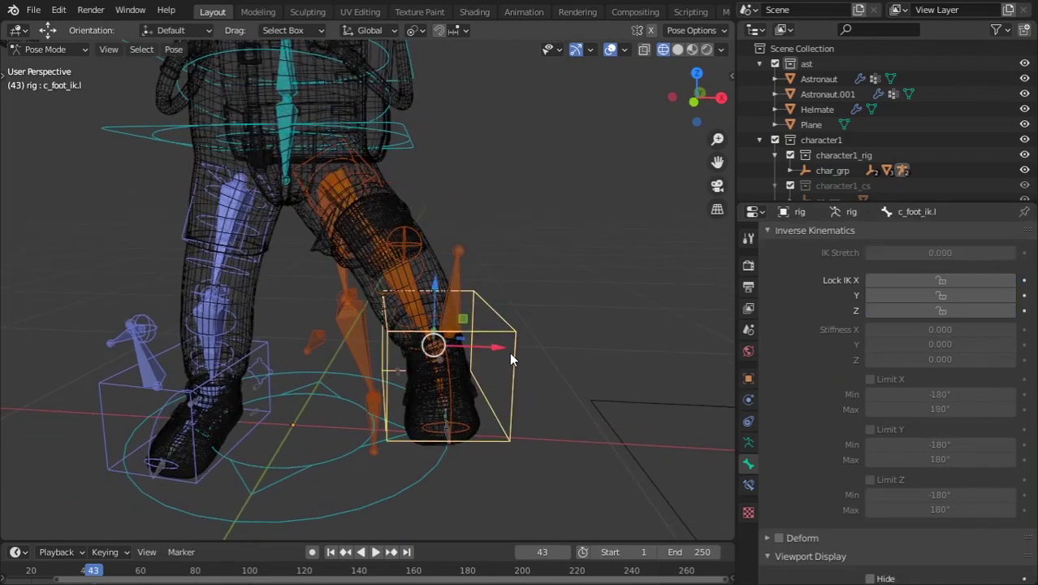
pyautogui.moveTo(500, 347); pyautogui.dragTo(473, 352)
pyautogui.moveTo(440, 329); pyautogui.dragTo(473, 326, button='middle')
pyautogui.scroll(2, 360, 162)
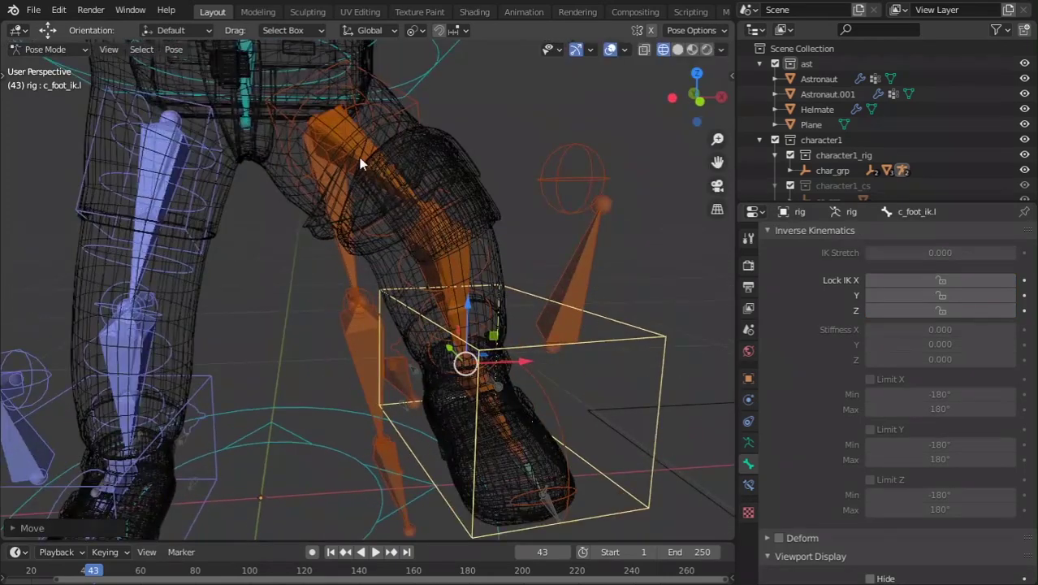
# Lock the inverse kinematics of the thigh.l bone on the Z axis as well.
pyautogui.click(369, 161)
pyautogui.click(374, 172)
pyautogui.click(957, 324)
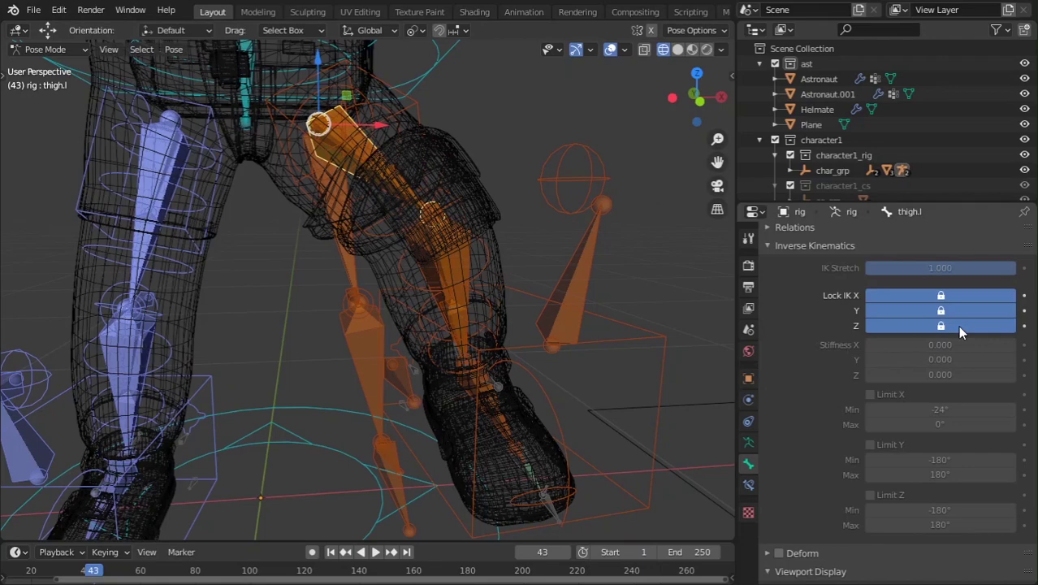
# Select the left foot control c_foot_ik.l and lock its inverse kinematics on X, Y and Z.
pyautogui.scroll(-3, 561, 263)
pyautogui.moveTo(561, 263); pyautogui.dragTo(506, 313, button='middle')
pyautogui.click(417, 340)
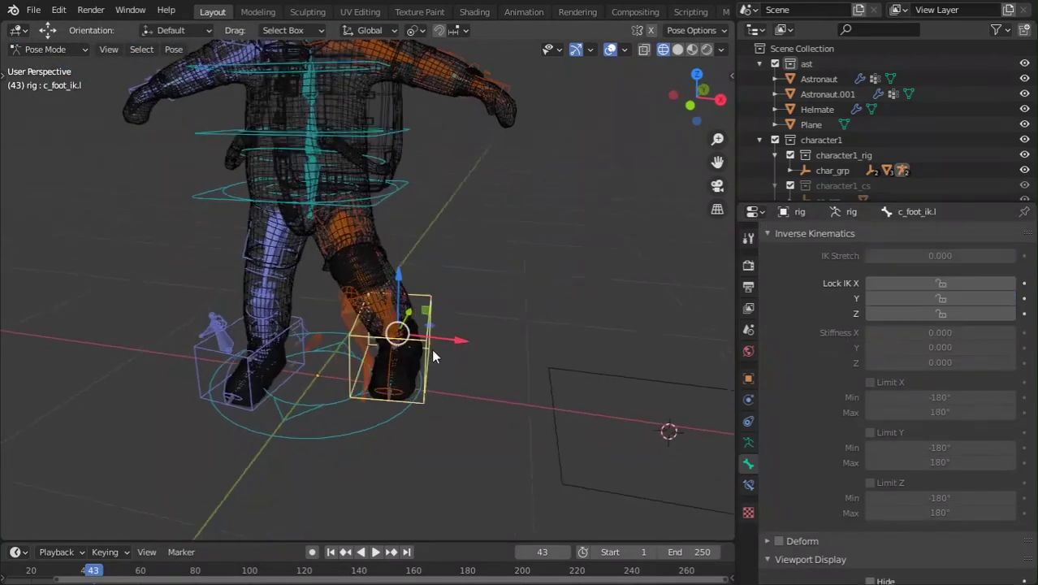
pyautogui.moveTo(434, 356); pyautogui.dragTo(531, 350, button='middle')
pyautogui.click(942, 281)
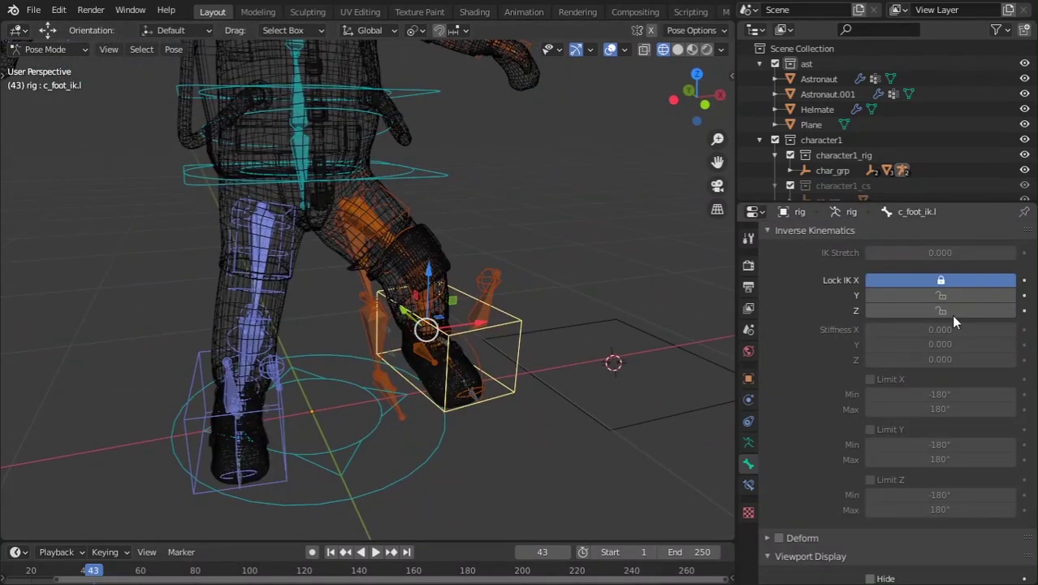
pyautogui.moveTo(954, 315); pyautogui.dragTo(954, 295)
# Lock inverse kinematics on X, Y and Z for the left leg bones c_thigh_ik.l and thigh_fk.l.
pyautogui.click(420, 296)
pyautogui.click(426, 311)
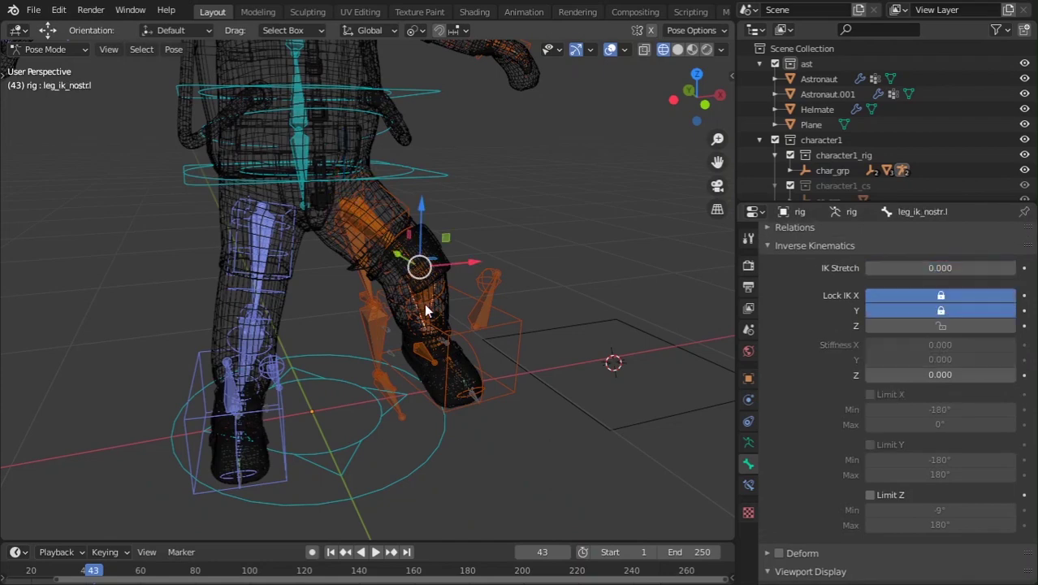
pyautogui.moveTo(425, 311); pyautogui.dragTo(374, 253, button='middle')
pyautogui.click(371, 250)
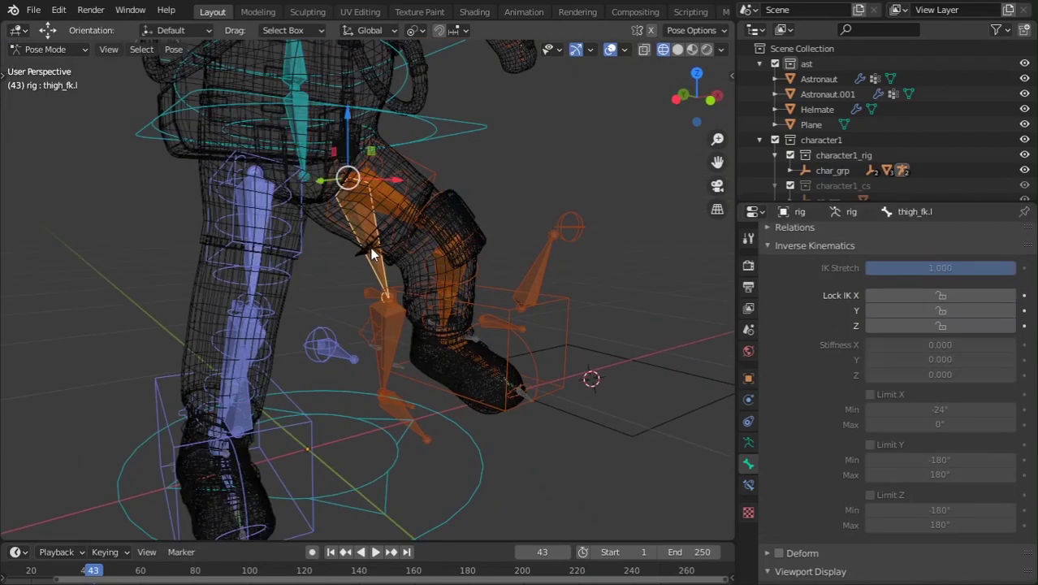
pyautogui.click(378, 248)
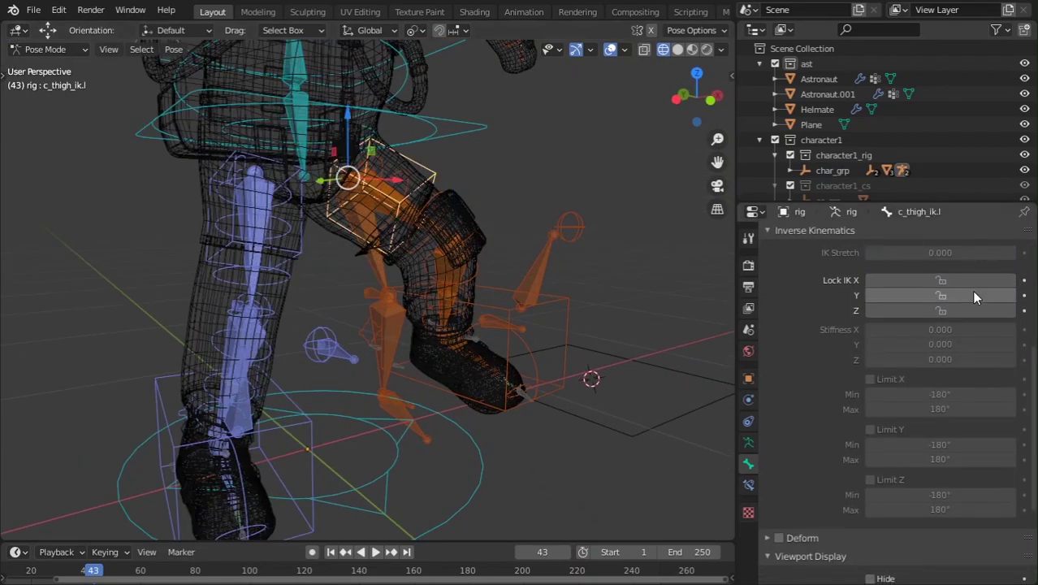
pyautogui.click(375, 262)
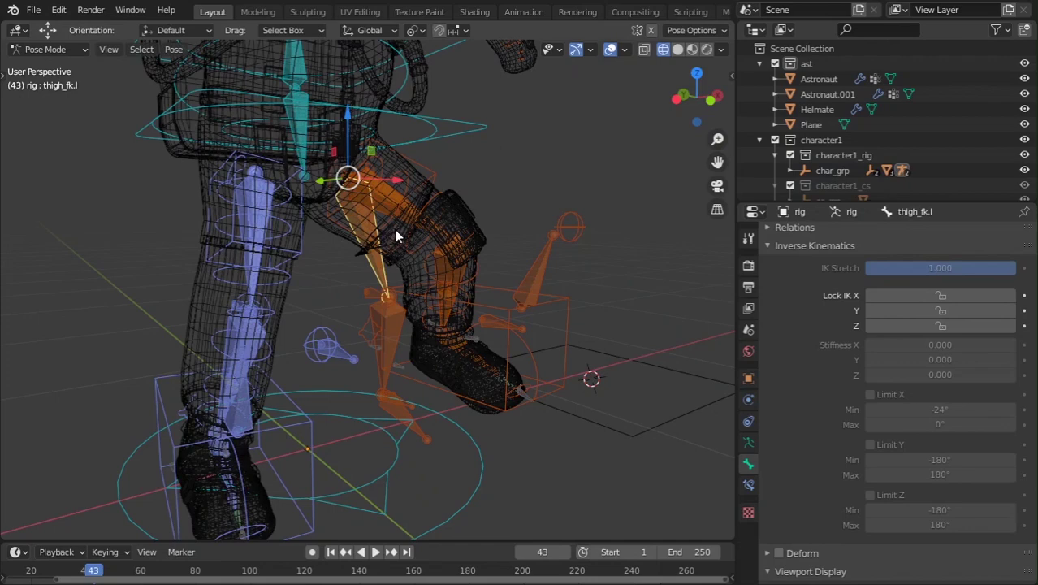
pyautogui.click(392, 233)
pyautogui.moveTo(947, 285); pyautogui.dragTo(948, 312)
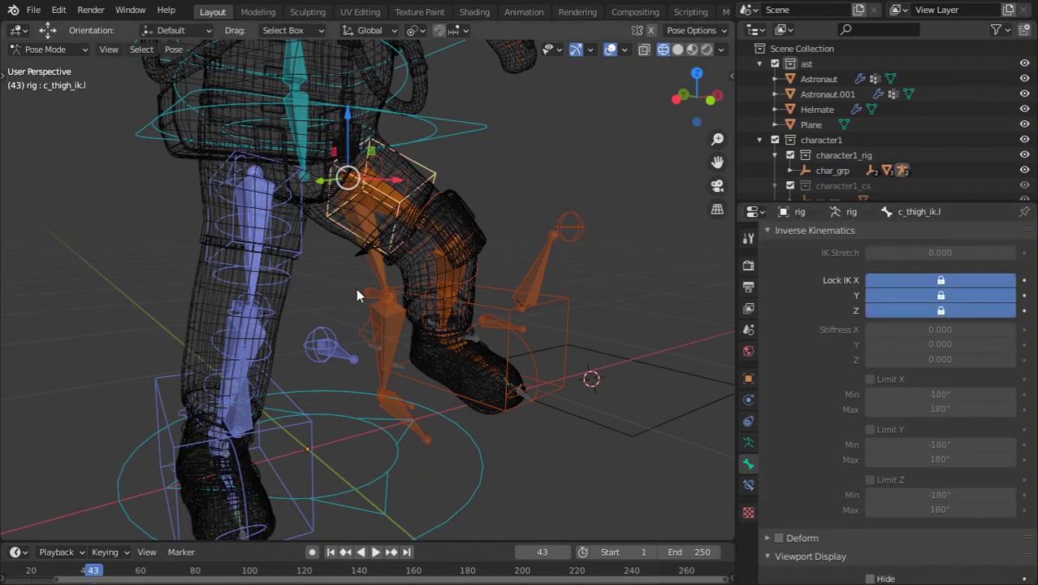
pyautogui.click(370, 271)
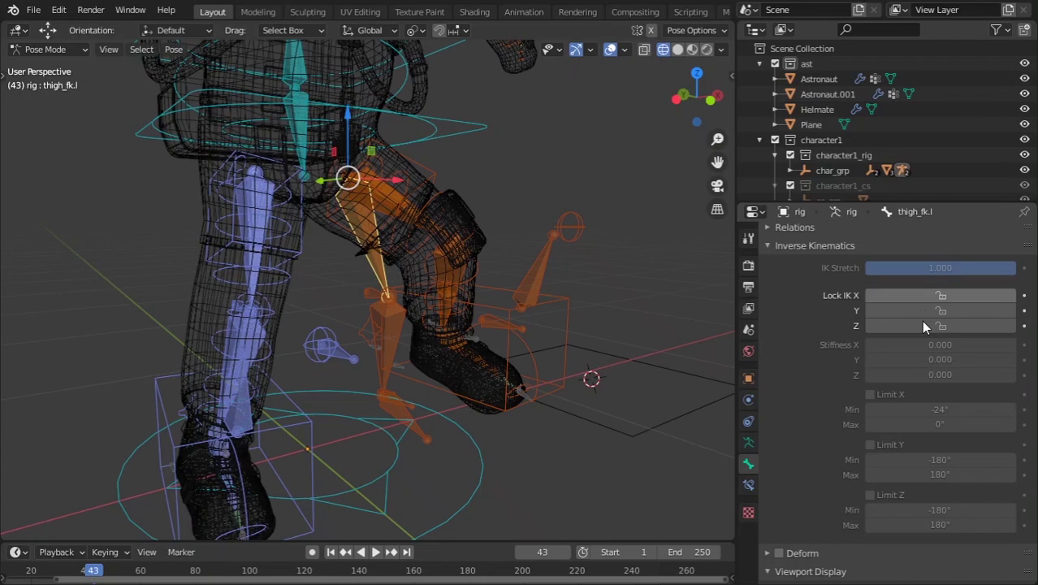
pyautogui.moveTo(923, 295); pyautogui.dragTo(922, 323)
# Move the left foot control c_foot_ik.l inward along X and back behind the body to bend the leg.
pyautogui.moveTo(611, 362); pyautogui.dragTo(565, 367, button='middle')
pyautogui.click(555, 328)
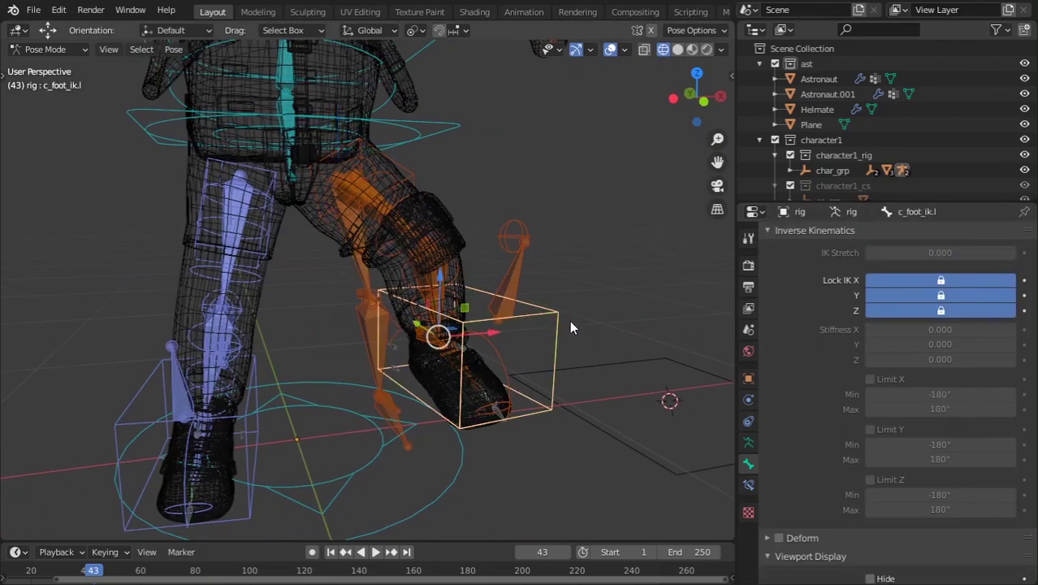
pyautogui.moveTo(487, 329); pyautogui.dragTo(429, 341)
pyautogui.moveTo(439, 341); pyautogui.dragTo(351, 358, button='middle')
pyautogui.moveTo(362, 339); pyautogui.dragTo(476, 310)
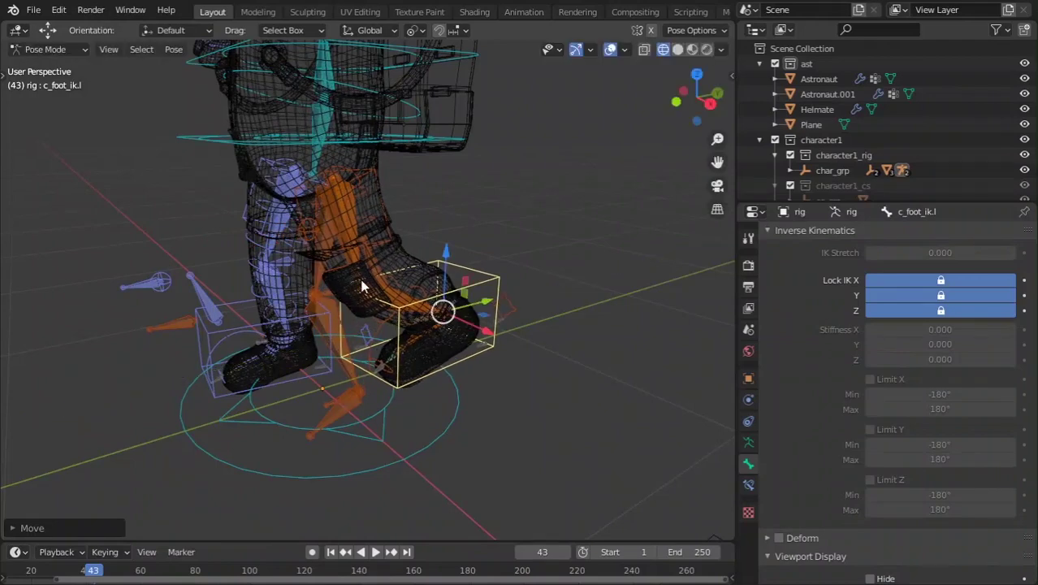
# Select the foot_01_pole.l bone in the bent leg and lock its inverse kinematics on X, Y and Z.
pyautogui.click(372, 283)
pyautogui.scroll(3, 372, 283)
pyautogui.moveTo(372, 283); pyautogui.dragTo(331, 284, button='middle')
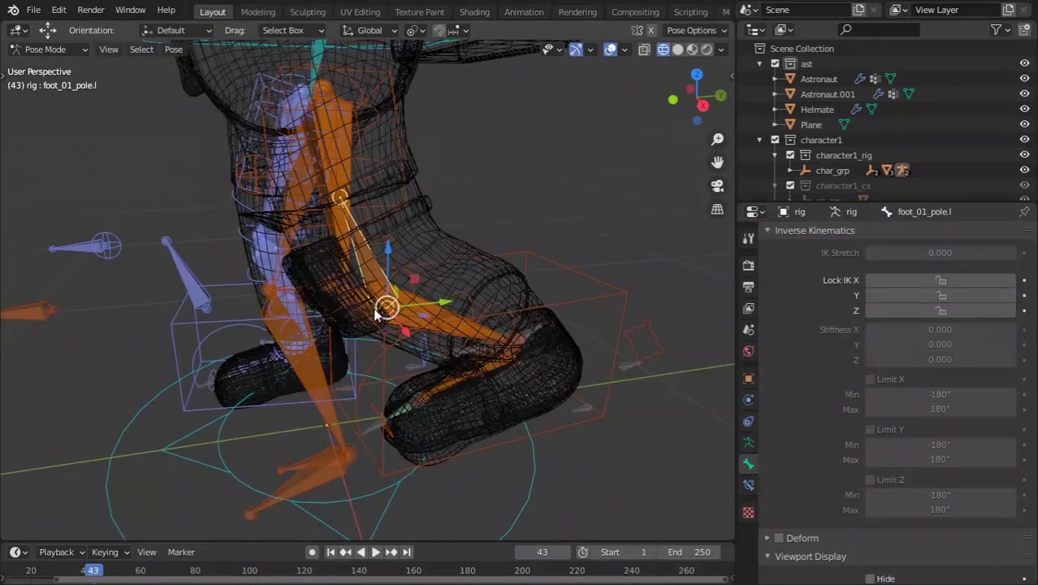
pyautogui.moveTo(961, 281); pyautogui.dragTo(968, 315)
pyautogui.scroll(-6, 474, 310)
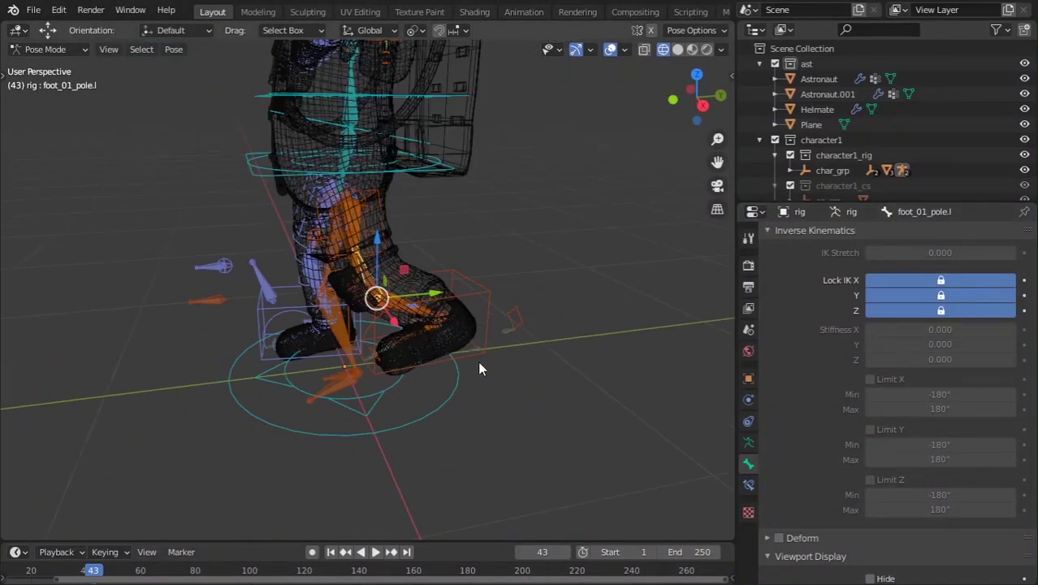
# Select c_leg_bend_02.l on the left lower leg and try moving it along the global X axis.
pyautogui.scroll(4, 454, 341)
pyautogui.click(452, 335)
pyautogui.moveTo(451, 329); pyautogui.dragTo(461, 328, button='middle')
pyautogui.click(441, 324)
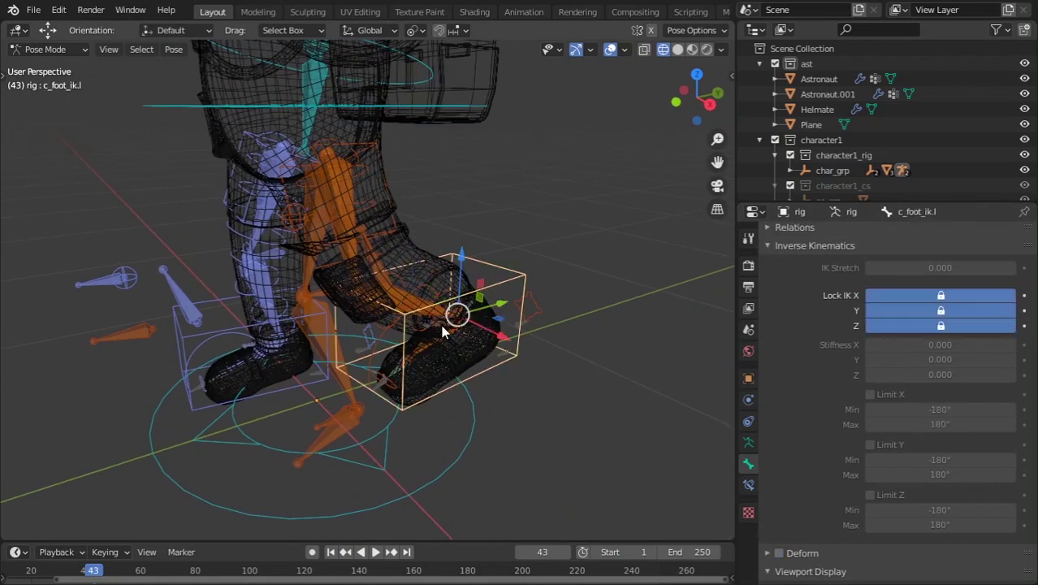
pyautogui.click(452, 327)
pyautogui.press('g')
pyautogui.press('x')
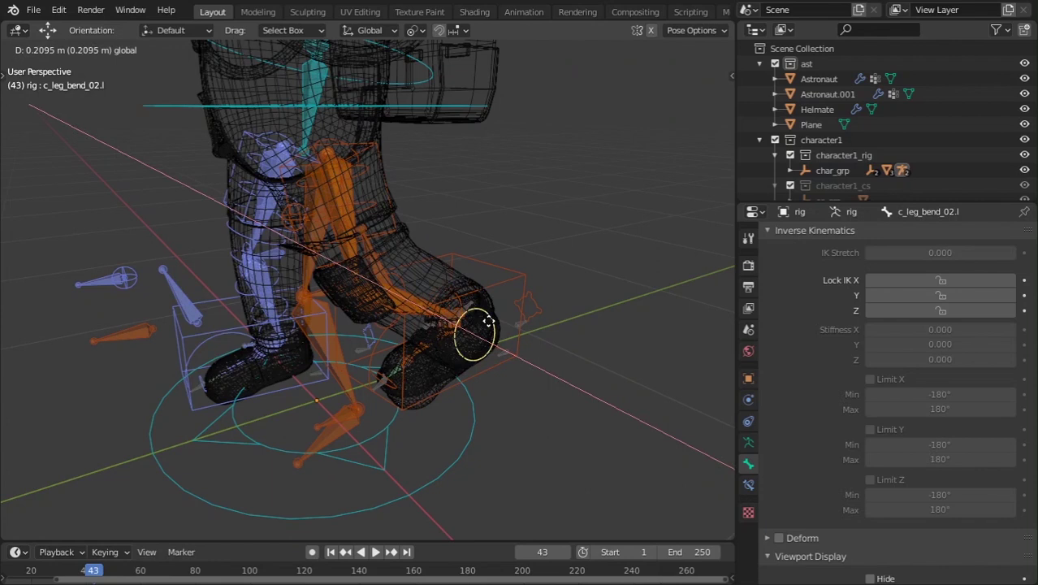
pyautogui.rightClick(467, 311)
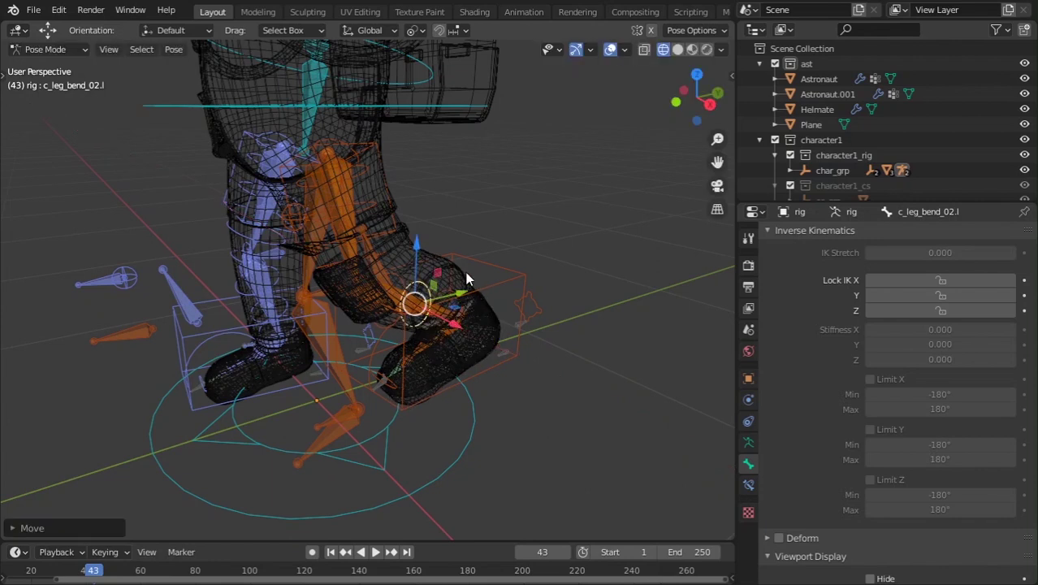
# Select the thigh.l bone and try scaling it along the global Y axis.
pyautogui.click(350, 225)
pyautogui.press('s')
pyautogui.press('y')
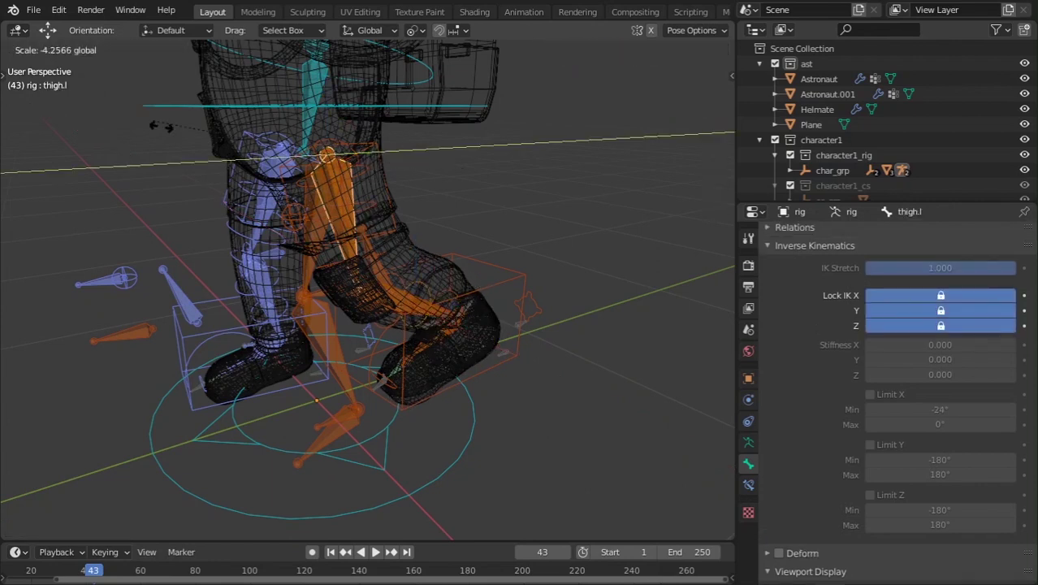
pyautogui.rightClick(473, 116)
# Rotate the locked thigh.l bone freely with the Rotate tool and view the leg from the front.
pyautogui.hotkey('shift', 'space')
pyautogui.press('r')
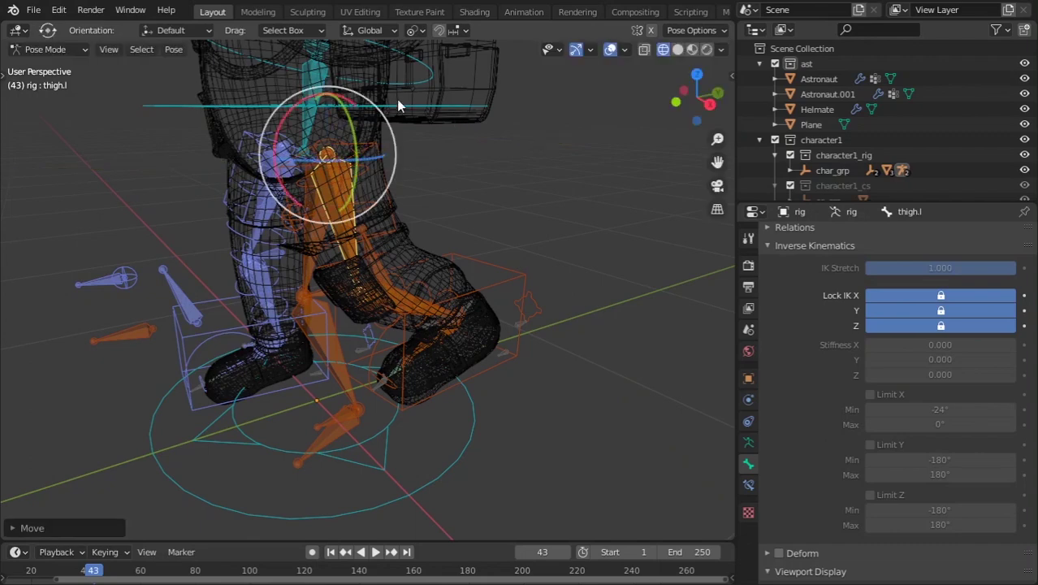
pyautogui.moveTo(356, 110); pyautogui.dragTo(479, 195)
pyautogui.scroll(-3, 573, 259)
pyautogui.moveTo(487, 228); pyautogui.dragTo(641, 261, button='middle')
pyautogui.moveTo(535, 274); pyautogui.dragTo(446, 270, button='middle')
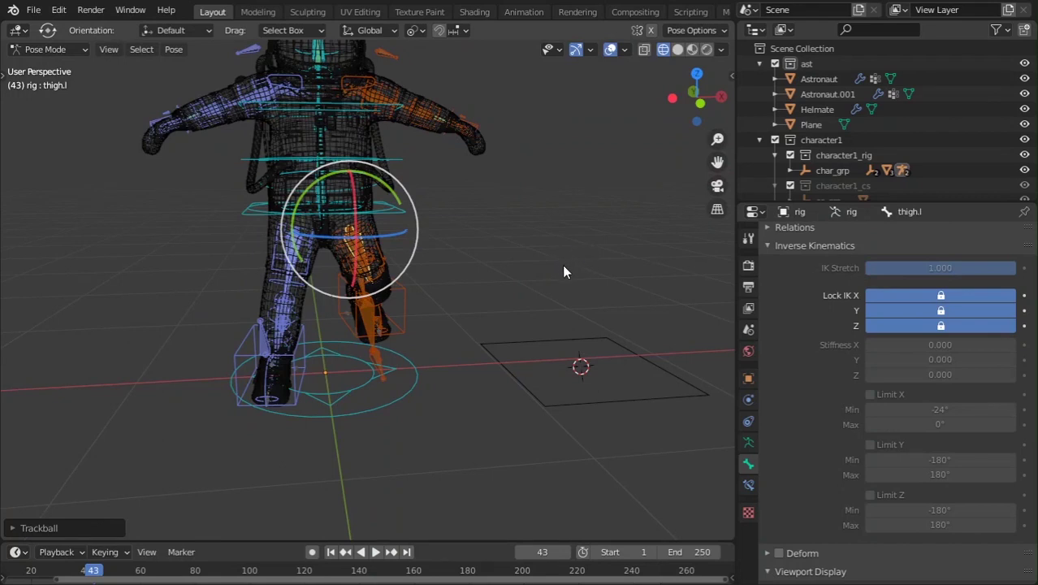
# Switch to the Blender window with the RIG-rain character and hide the viewport's rig settings sidebar.
pyautogui.hotkey('alt', 'Tab')
pyautogui.hotkey('alt', 'Tab')
pyautogui.hotkey('alt', 'Tab')
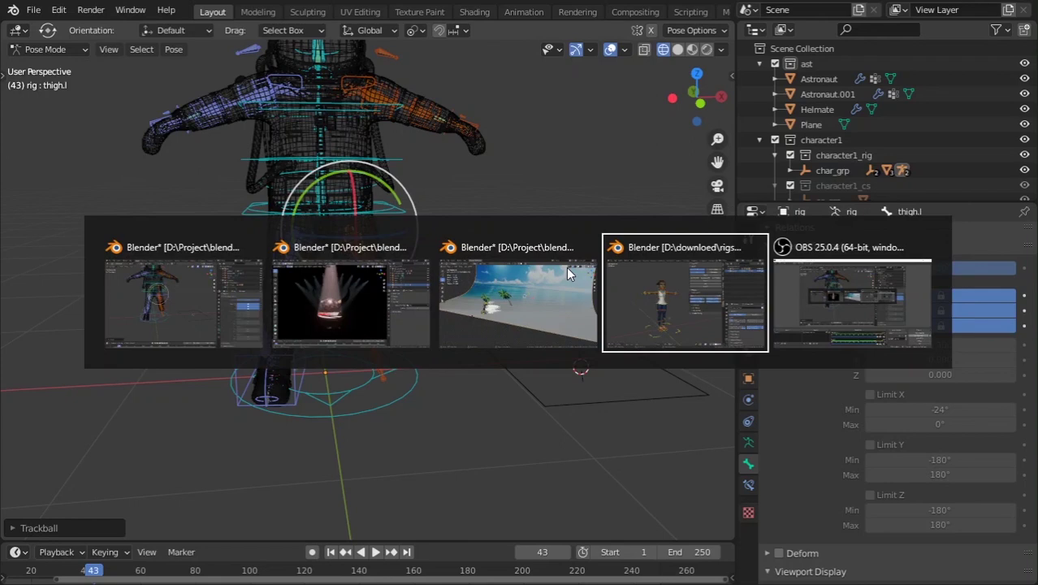
pyautogui.scroll(-2, 530, 237)
pyautogui.press('n')
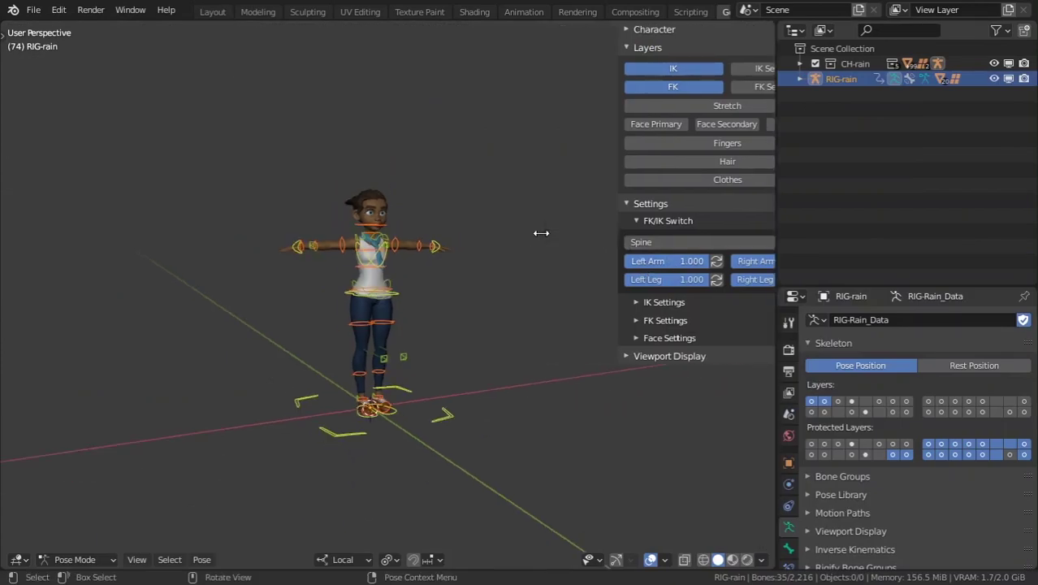
pyautogui.press('n')
# View the RIG-rain character's torso controls up close and open the active bone's properties.
pyautogui.moveTo(540, 233); pyautogui.dragTo(566, 262, button='middle')
pyautogui.scroll(3, 494, 347)
pyautogui.scroll(3, 565, 262)
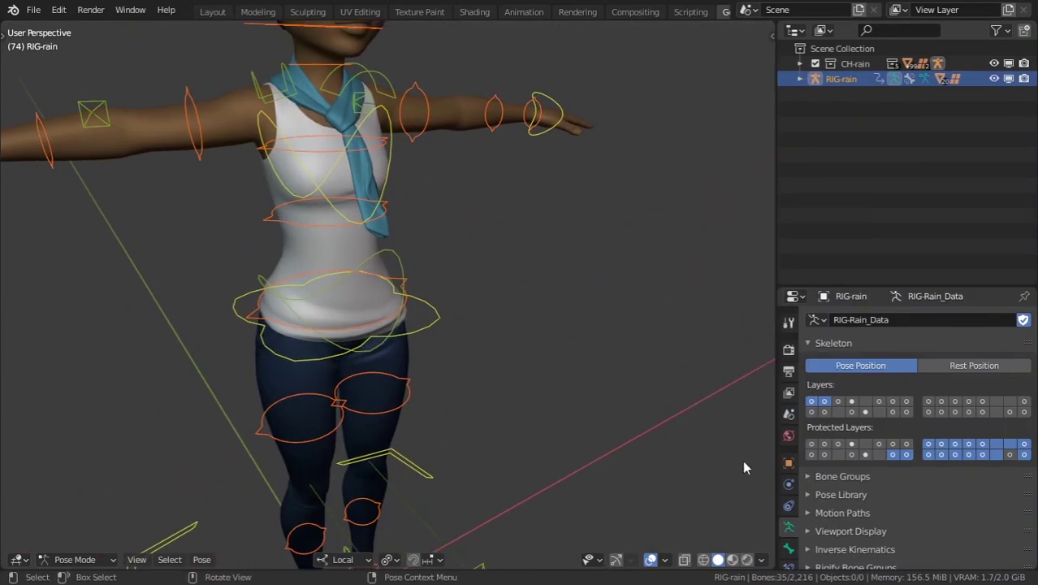
pyautogui.scroll(-2, 789, 497)
pyautogui.click(788, 503)
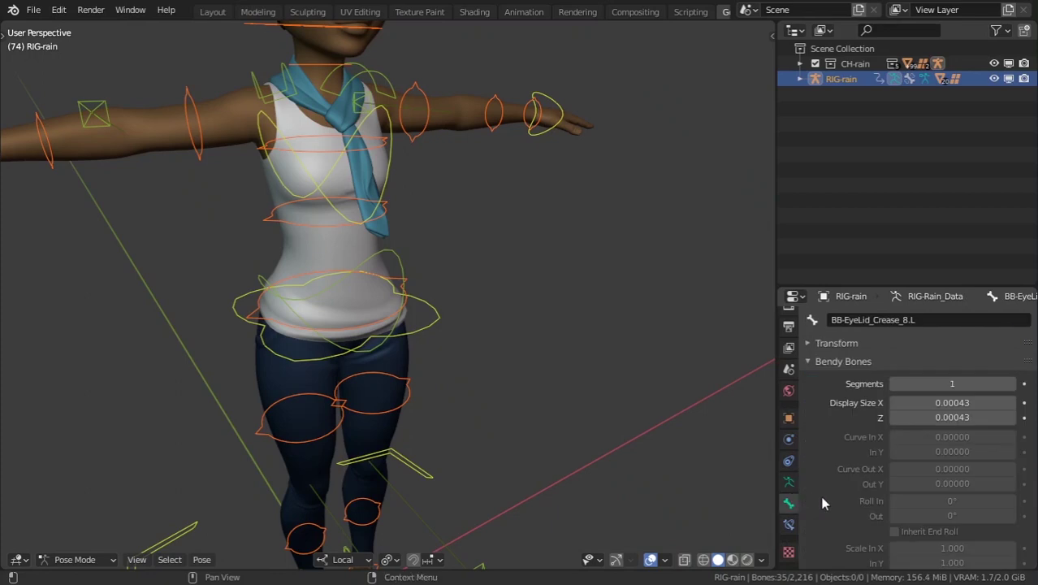
# Look through the active bone's properties down to Custom Properties and view the whole RIG-rain character.
pyautogui.scroll(-7, 828, 523)
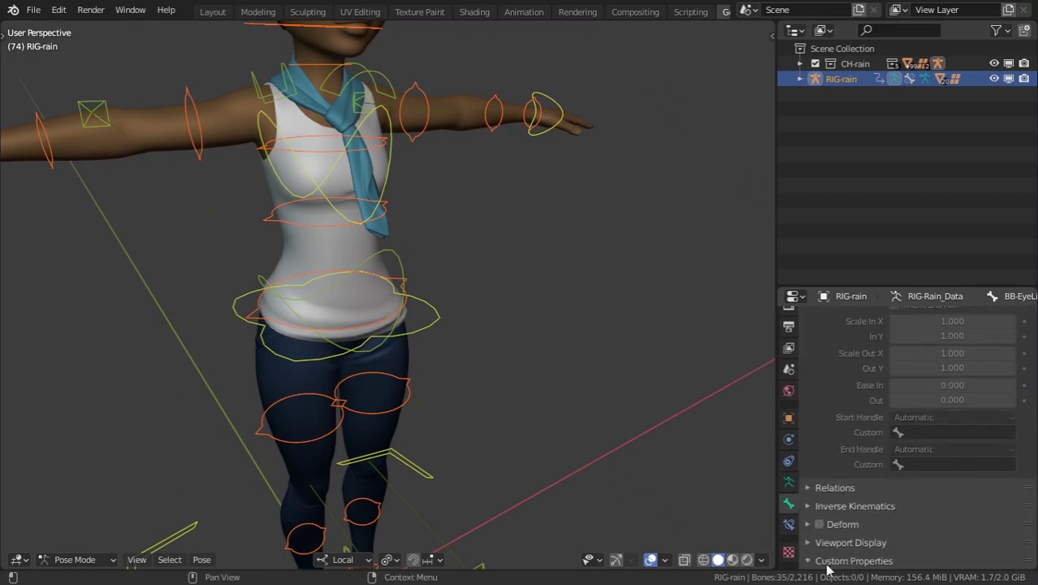
pyautogui.click(825, 560)
pyautogui.scroll(-4, 551, 449)
pyautogui.moveTo(621, 401); pyautogui.dragTo(533, 369, button='middle')
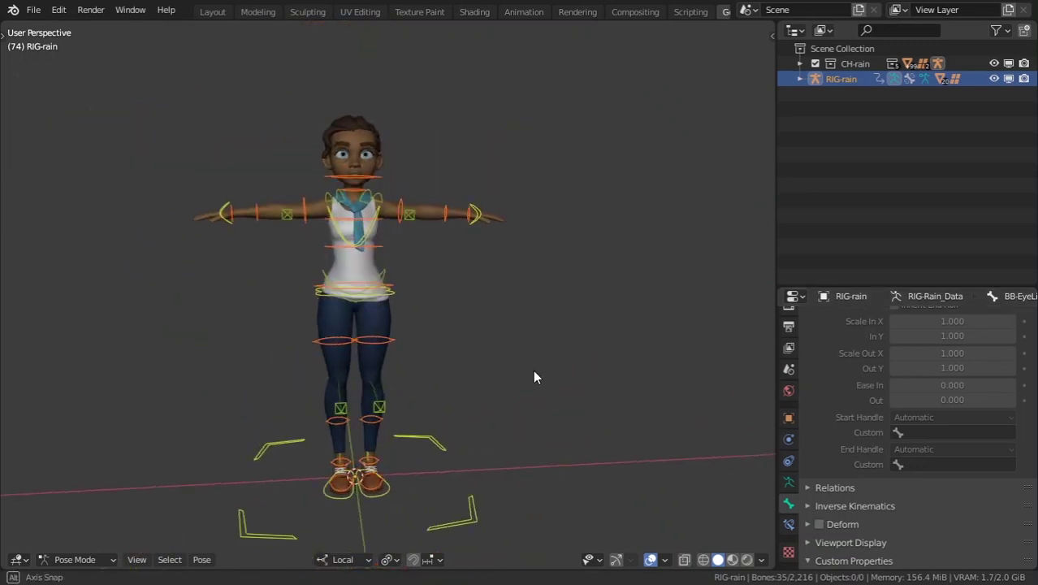
pyautogui.scroll(-2, 533, 345)
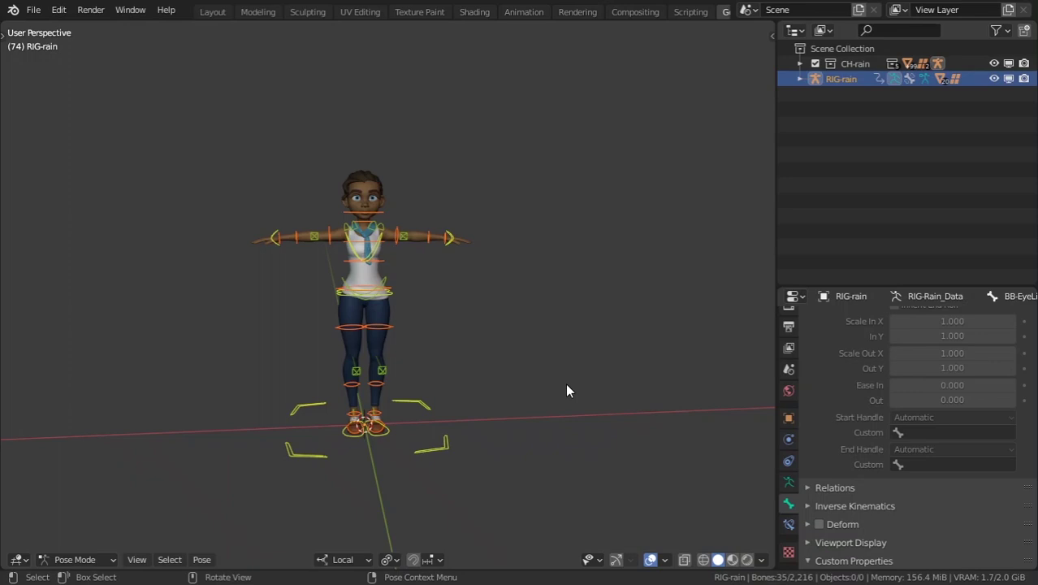
# Select the FK-Thigh_Parent.L bone and show the CloudRig layers and FK/IK settings beside the character.
pyautogui.press('n')
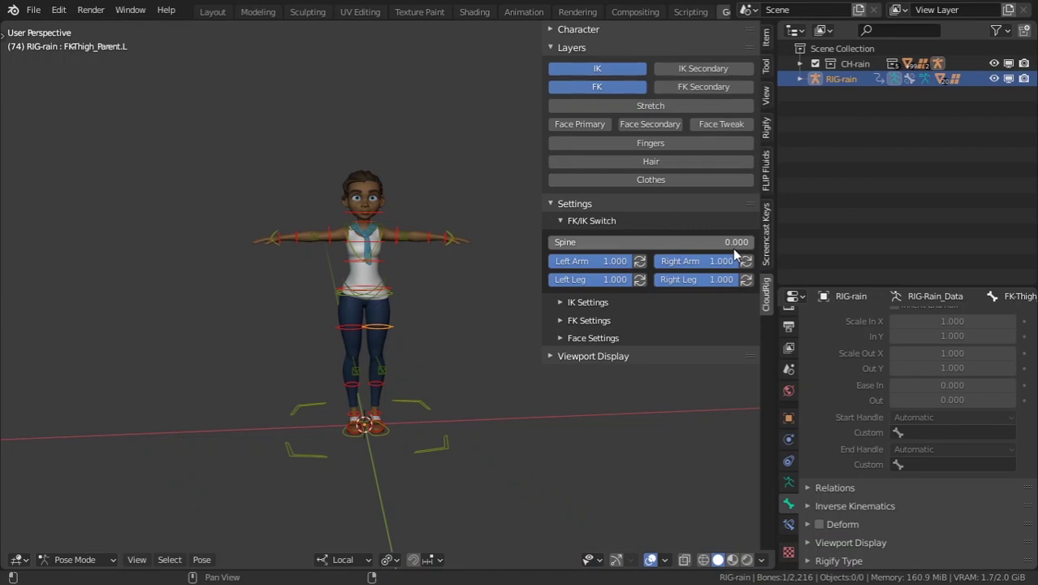
pyautogui.moveTo(371, 362); pyautogui.dragTo(353, 407, button='middle')
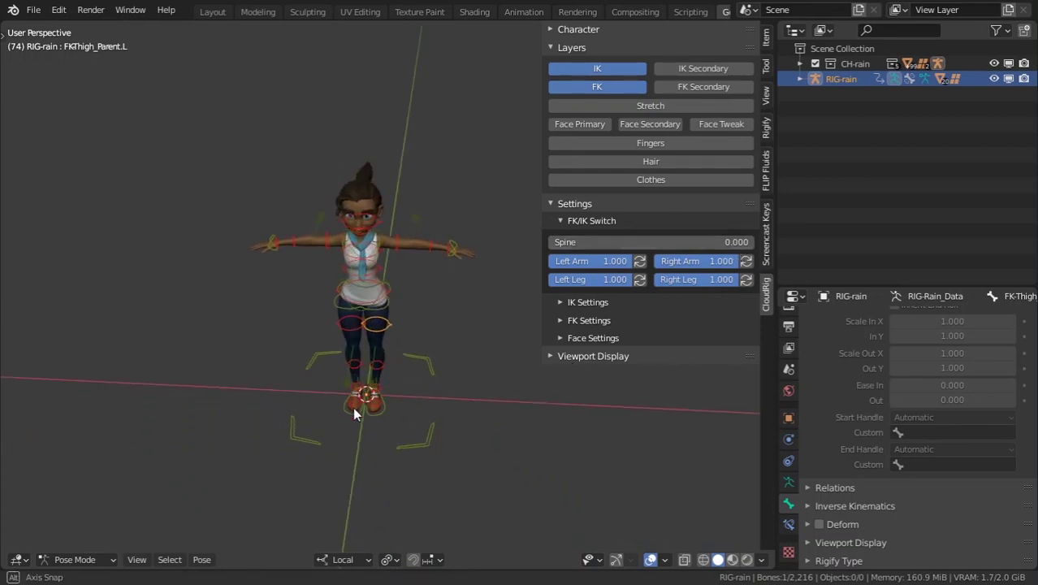
pyautogui.scroll(1, 362, 408)
pyautogui.moveTo(399, 383); pyautogui.dragTo(438, 345, button='middle')
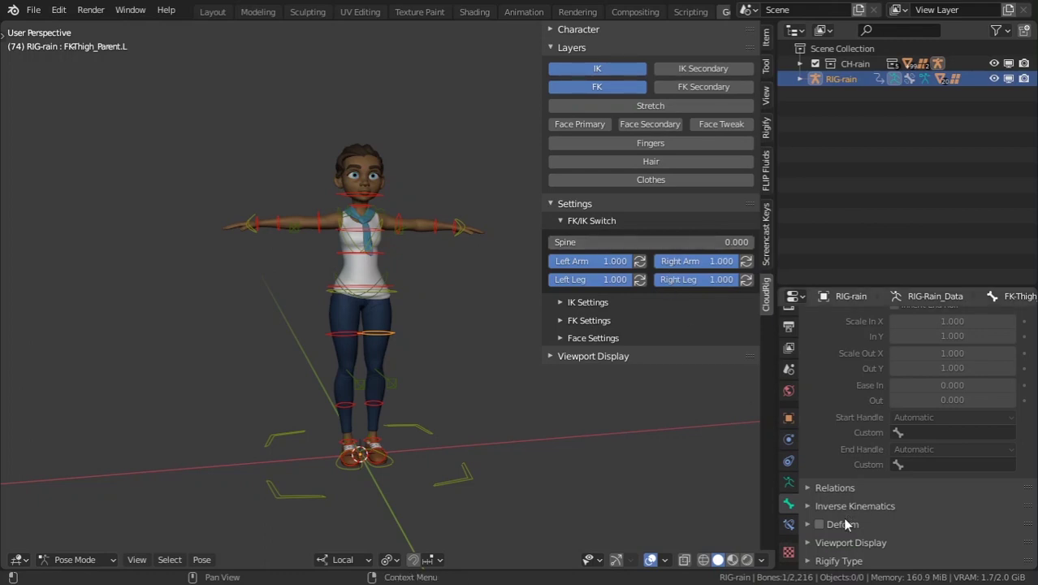
# Examine the custom properties of the FK-Thigh_Parent.L bone and the RIG-Rain_Data armature, and view the character from the side.
pyautogui.scroll(-3, 835, 559)
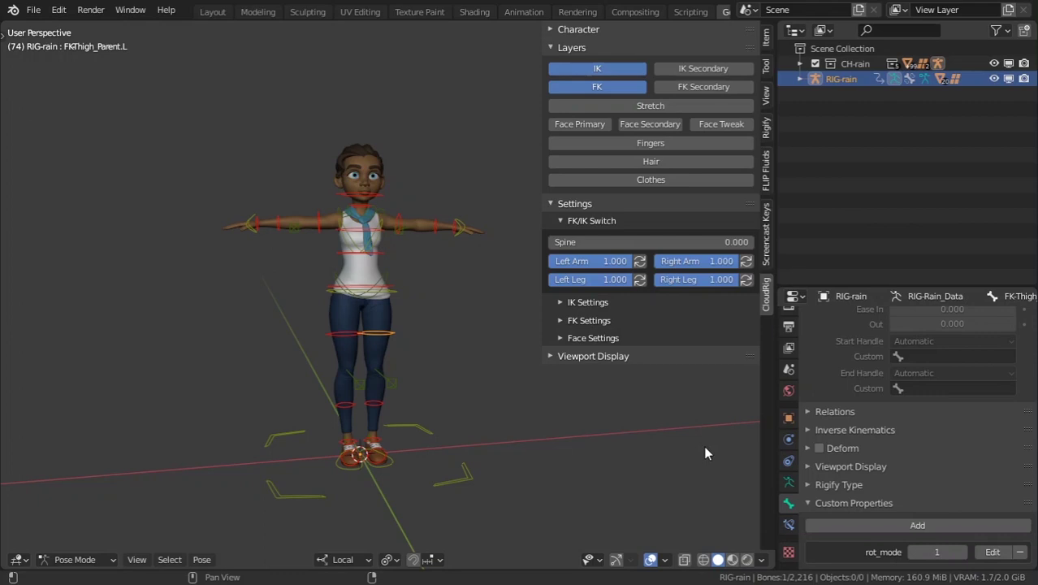
pyautogui.click(786, 525)
pyautogui.click(788, 481)
pyautogui.scroll(-7, 867, 519)
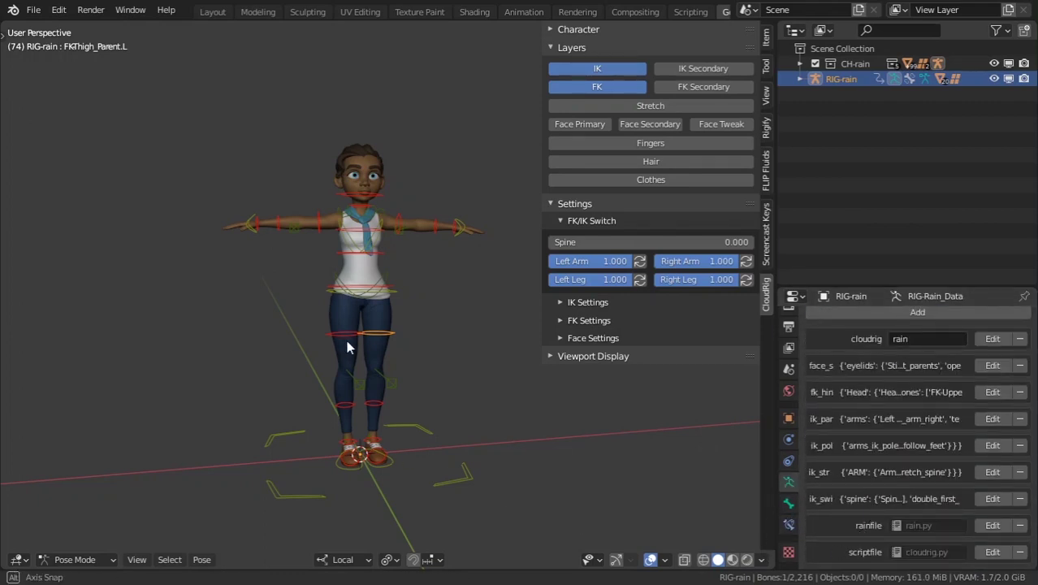
pyautogui.moveTo(422, 357); pyautogui.dragTo(299, 403, button='middle')
pyautogui.scroll(3, 300, 403)
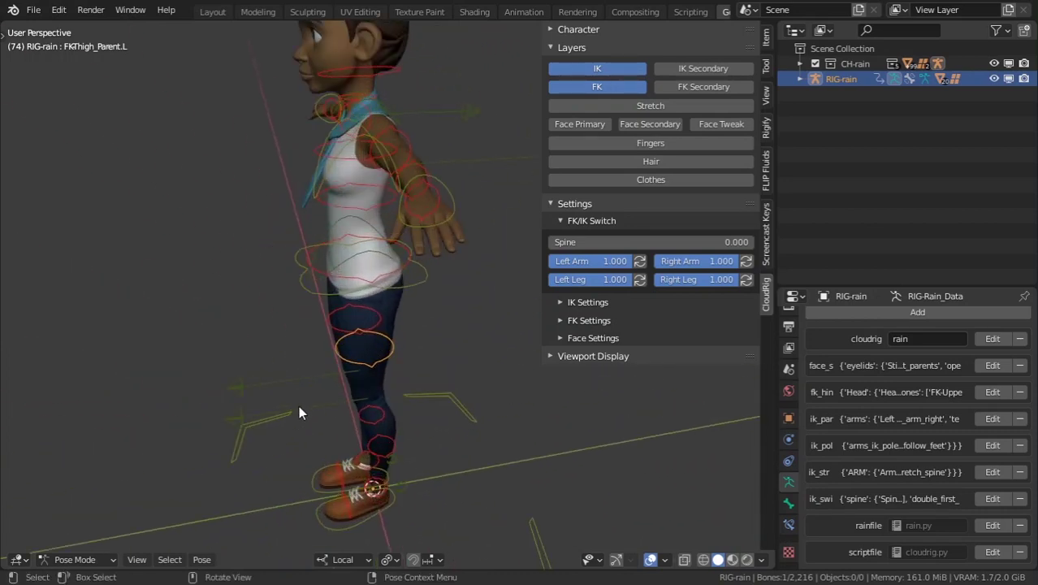
pyautogui.scroll(-5, 301, 402)
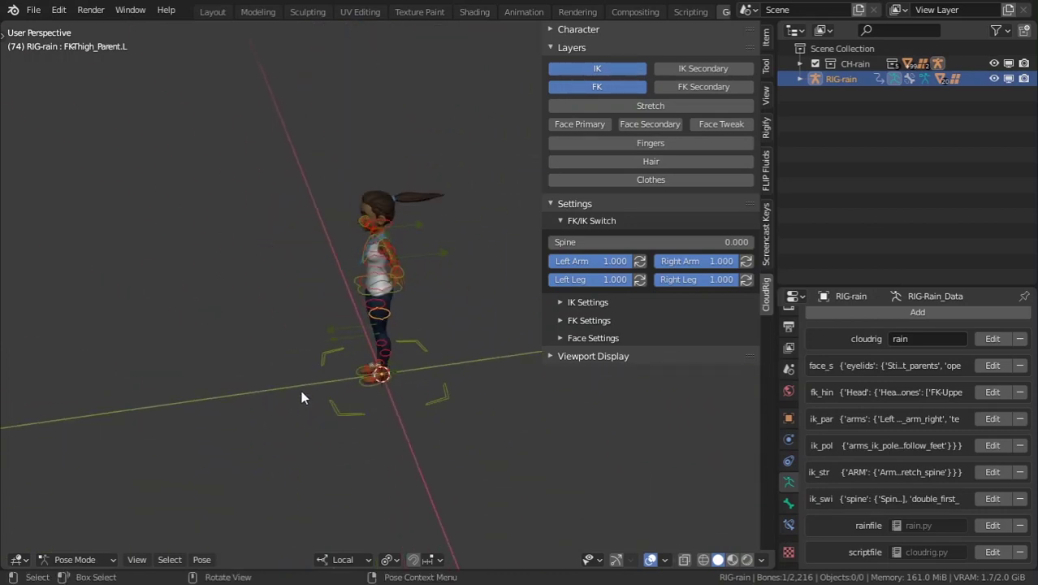